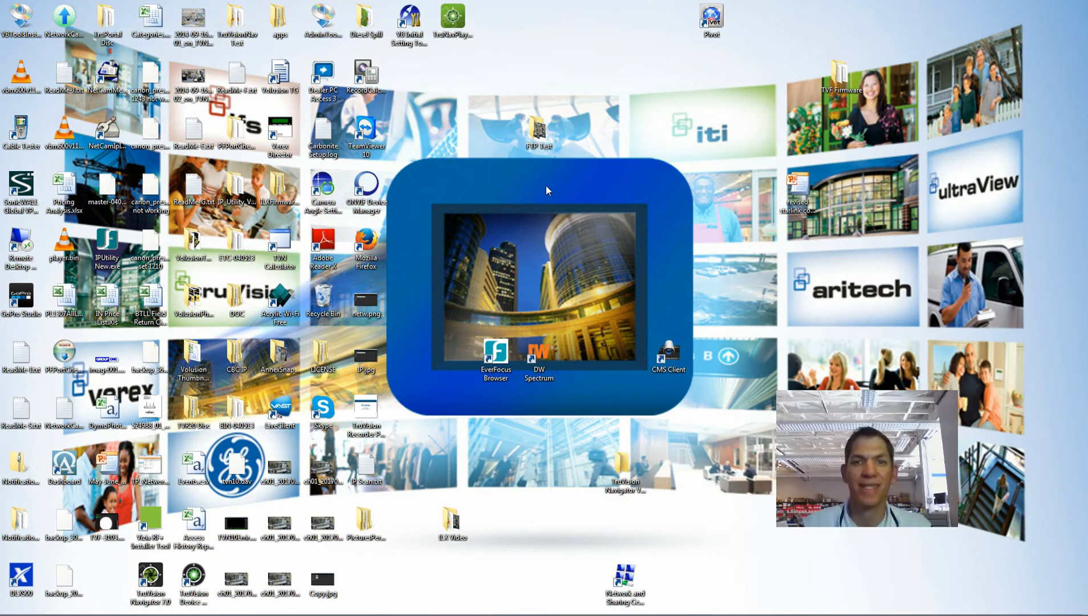
Launch TruVision Navigator 7.0 from the Windows Start menu
mouse_move(239, 613)
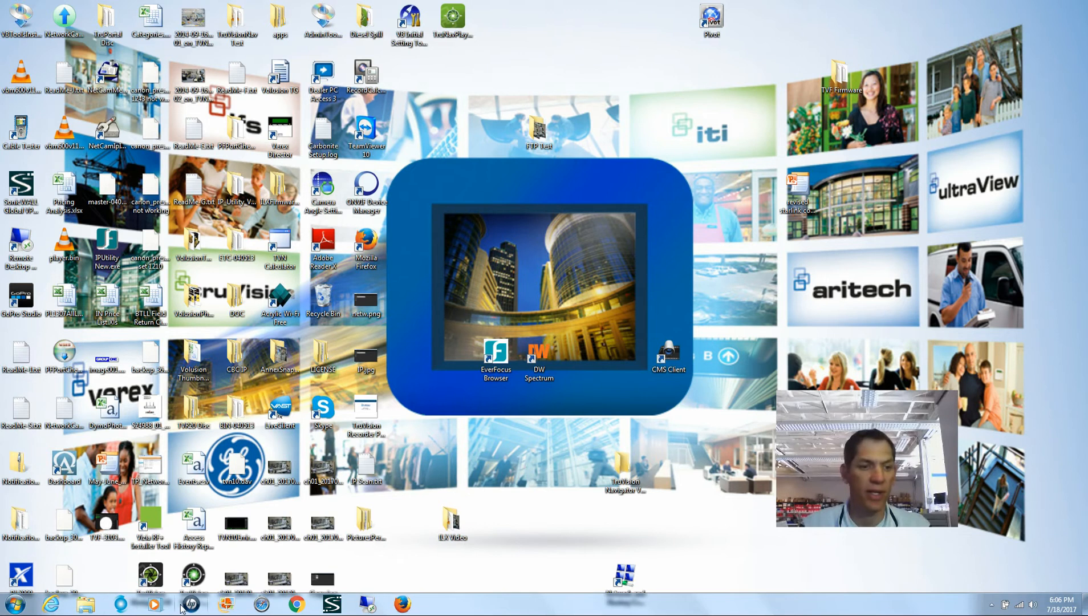
left_click(17, 605)
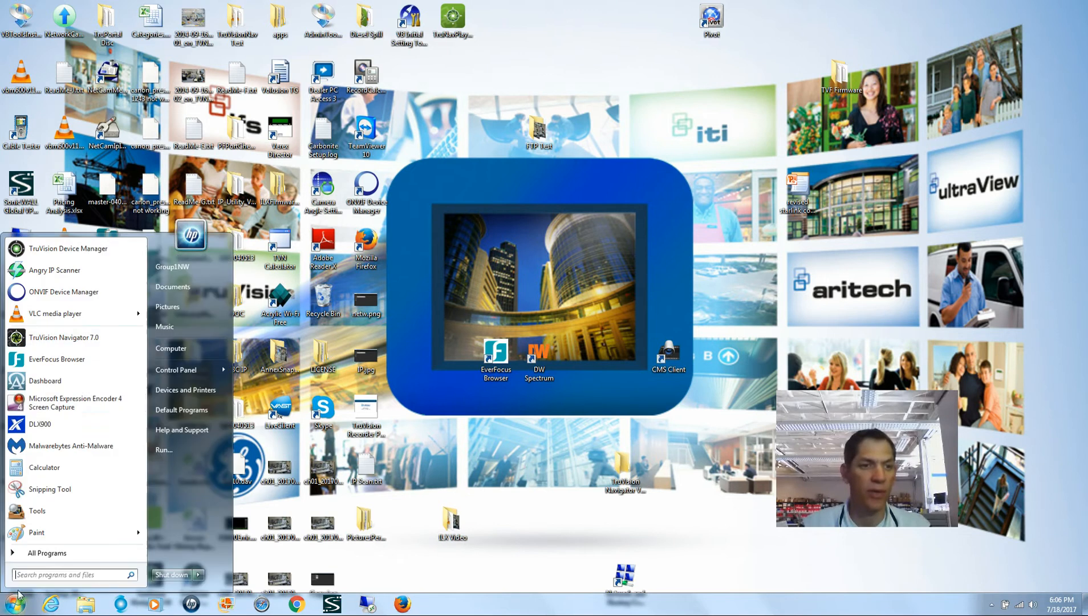
left_click(36, 339)
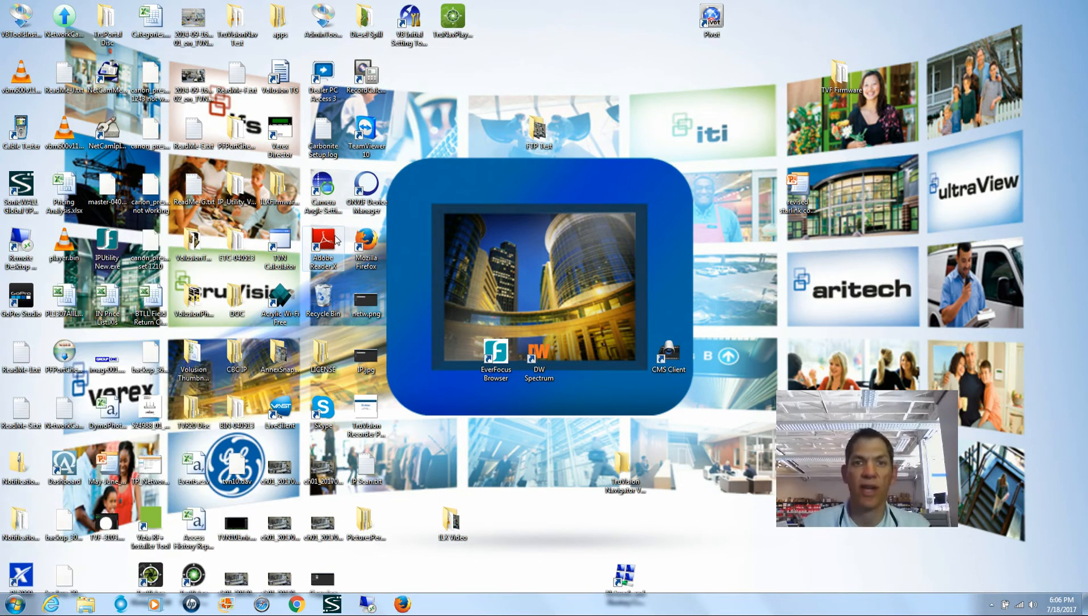
Log in with the user name and account password
type("admin")
key("Tab")
type("admin")
key("Return")
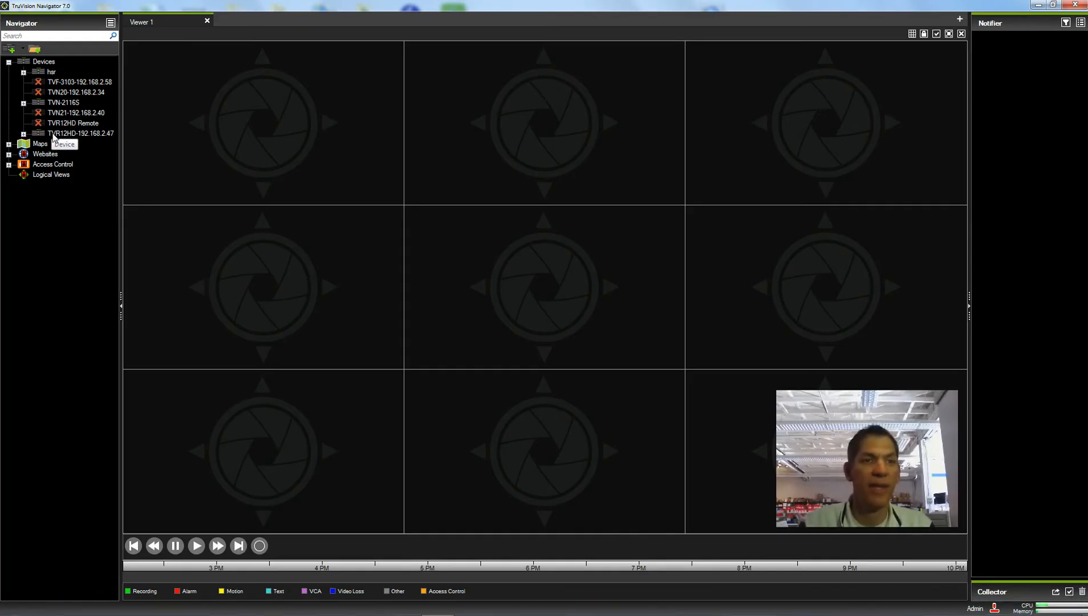
Expand TVN-2116S and TVR12HD-192.168.2.47 to list their cameras, then enlarge the Collector panel
left_click(24, 104)
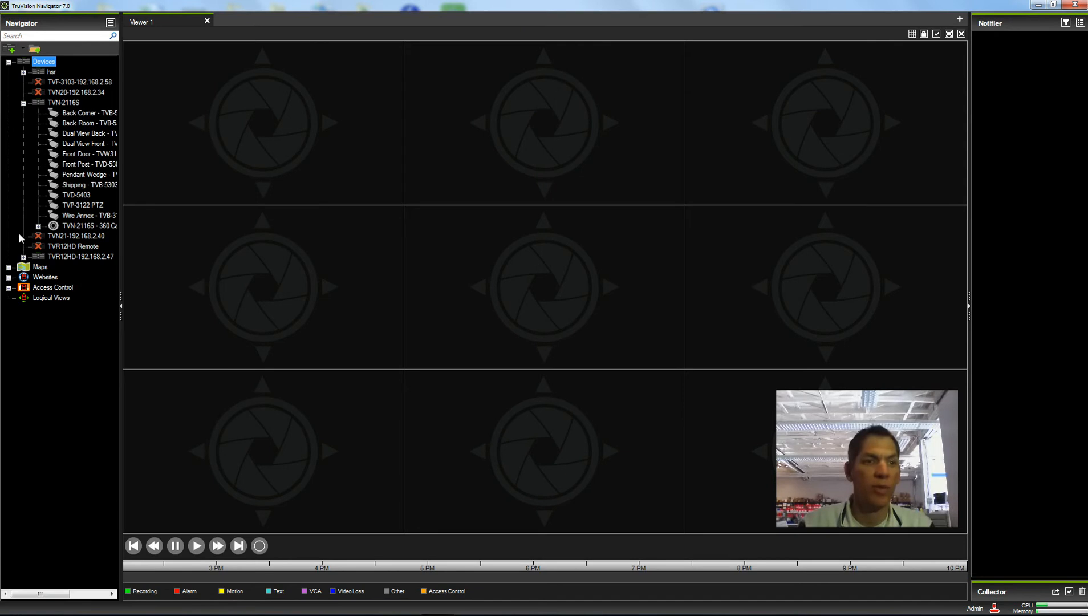
left_click(23, 257)
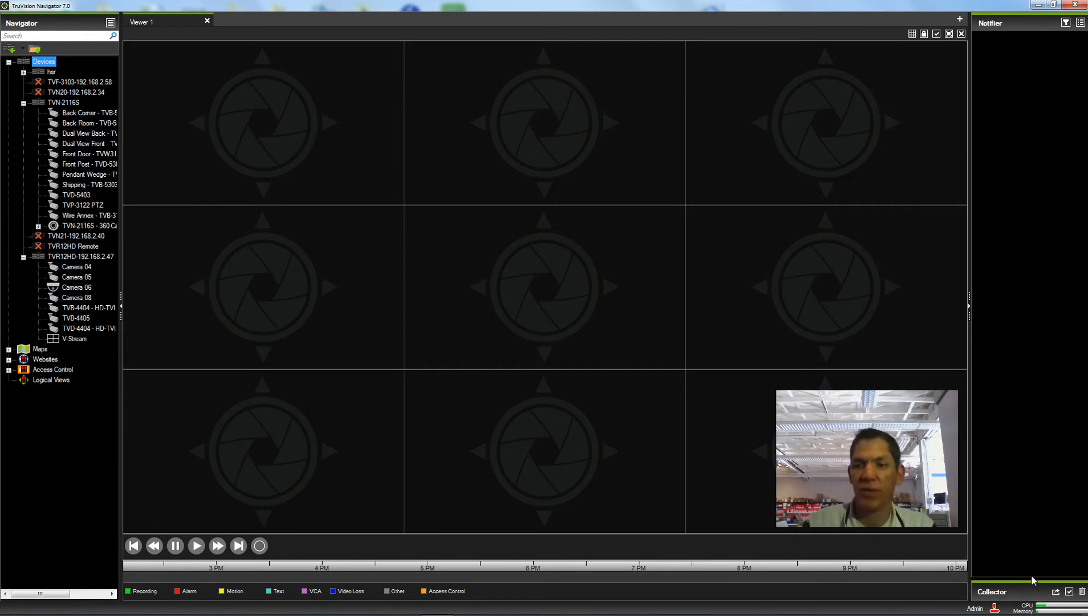
left_click_drag(1029, 579, 1029, 341)
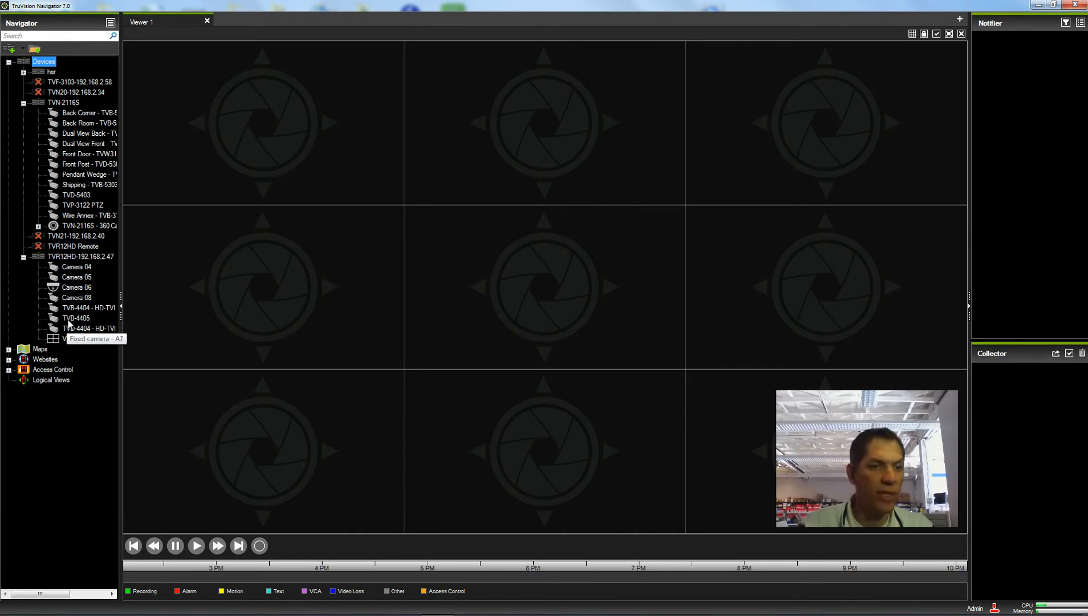
Drag camera TVB-4405 from the TVR12HD-192.168.2.47 recorder into Viewer 1's top-left tile
left_click_drag(76, 318, 241, 150)
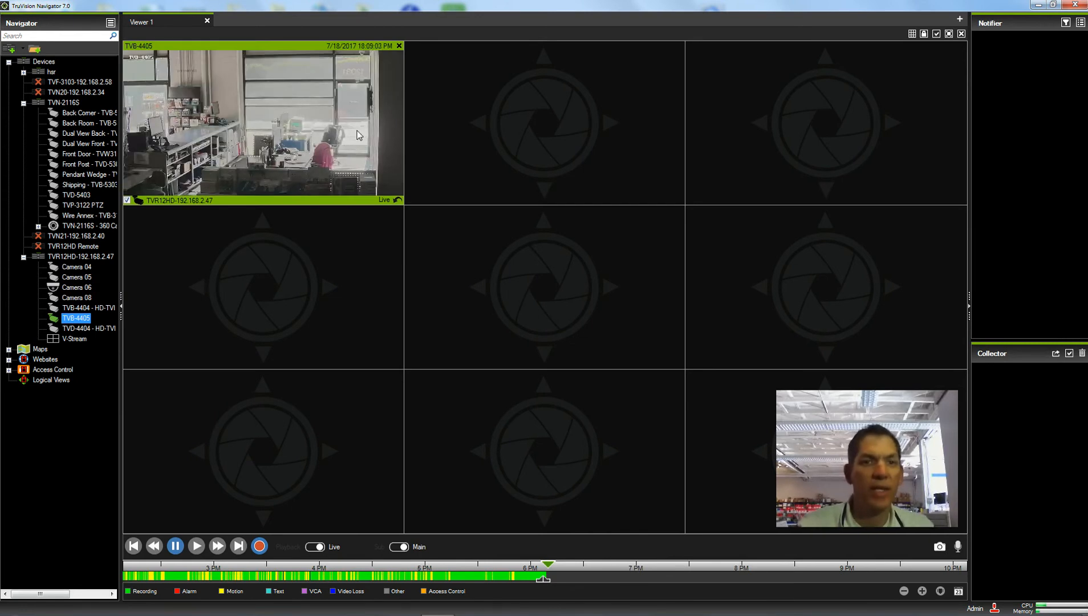
Choose Search from the TVB-4405 tile's context menu
right_click(277, 99)
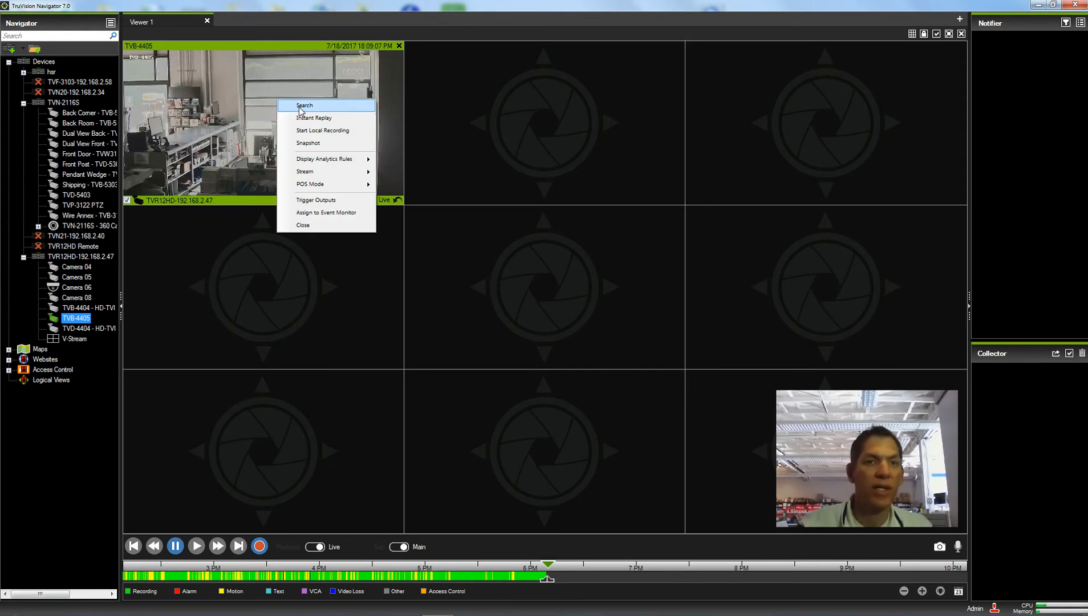
left_click(297, 109)
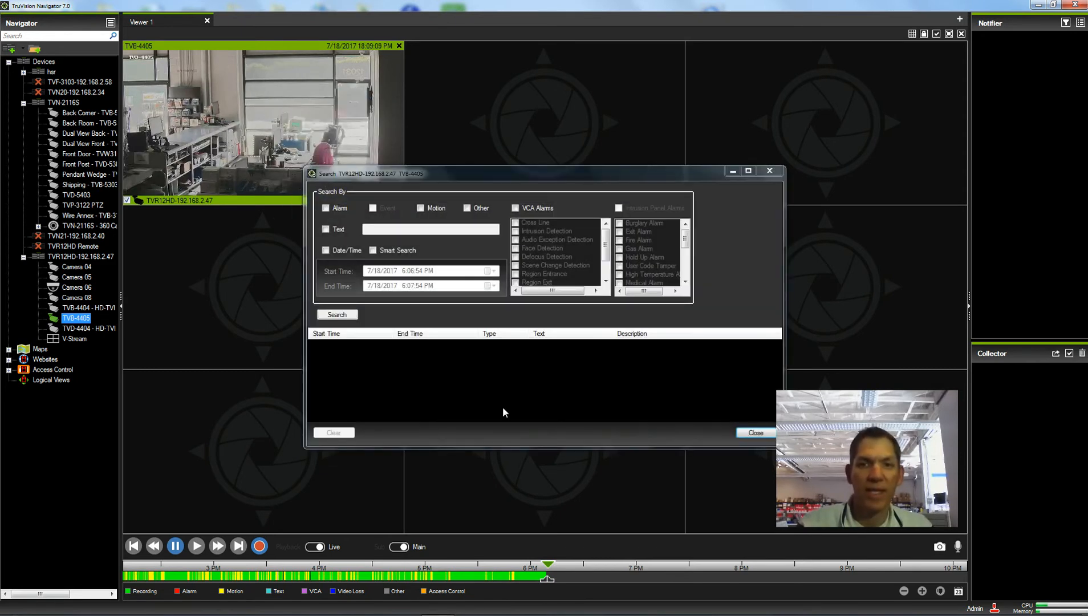
Search Motion events by Date/Time with start minutes 35 and end minutes 45
left_click(420, 208)
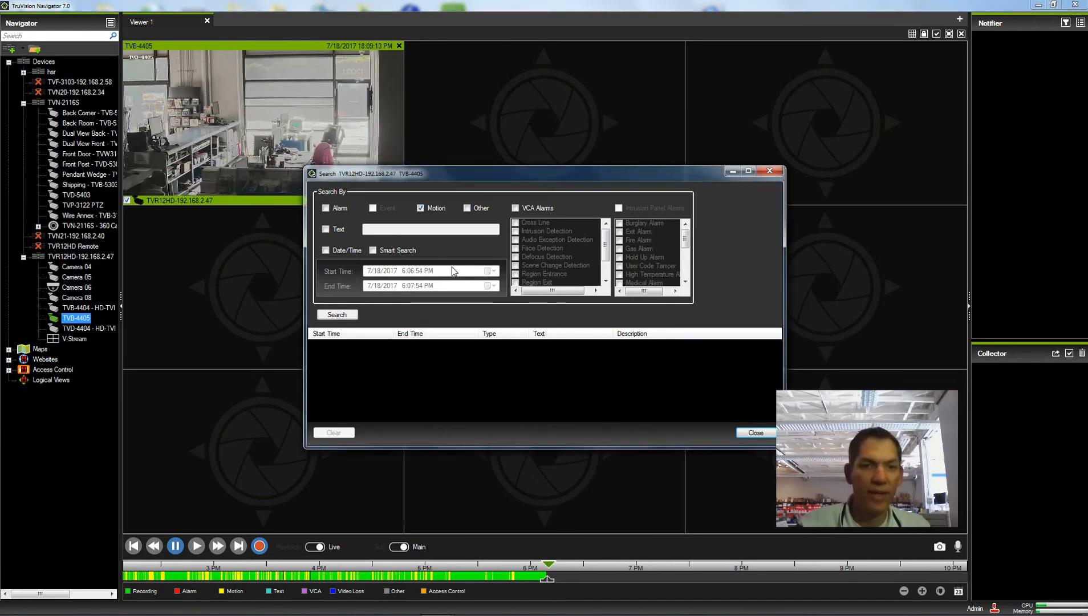
left_click(325, 251)
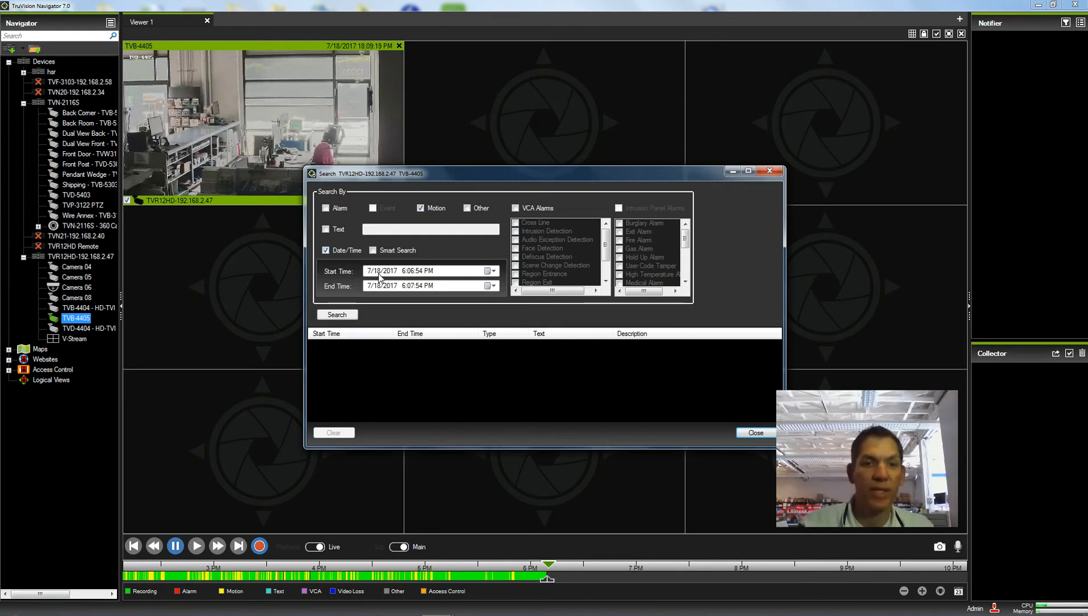
left_click(403, 272)
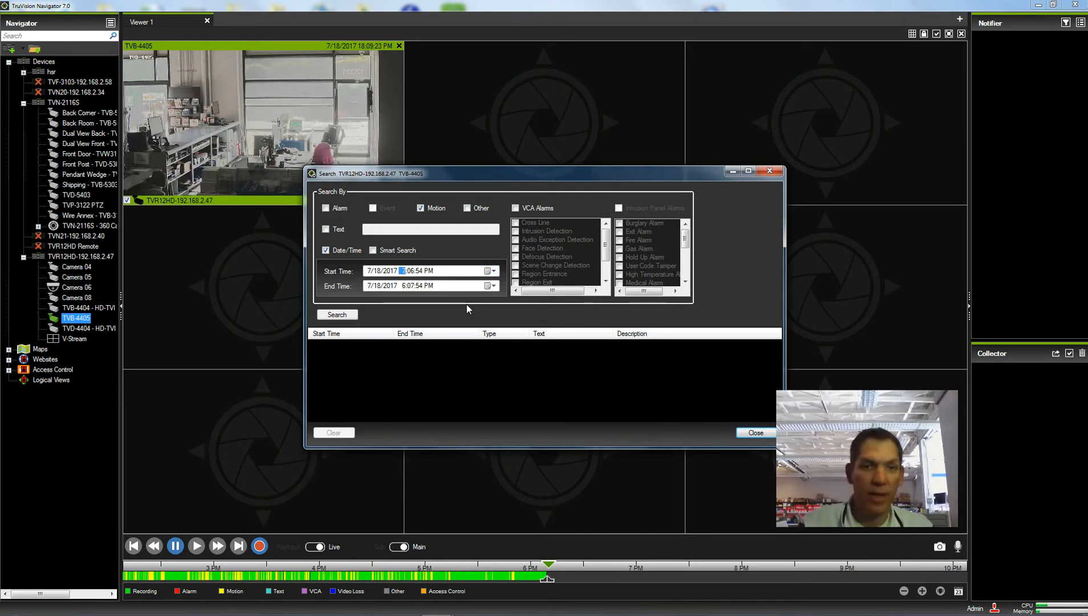
left_click(411, 271)
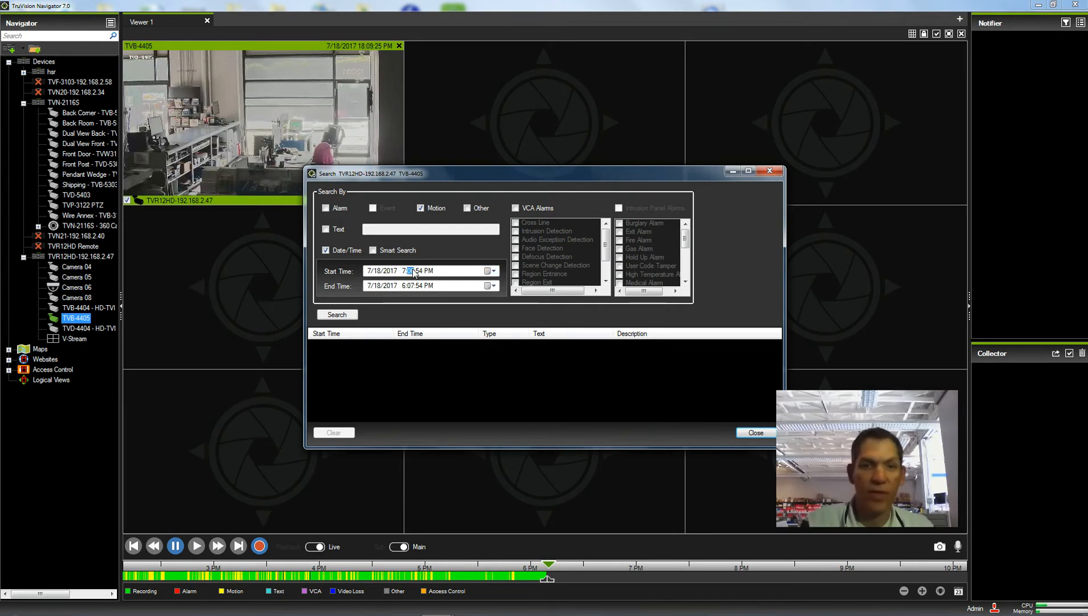
type("35")
left_click(404, 286)
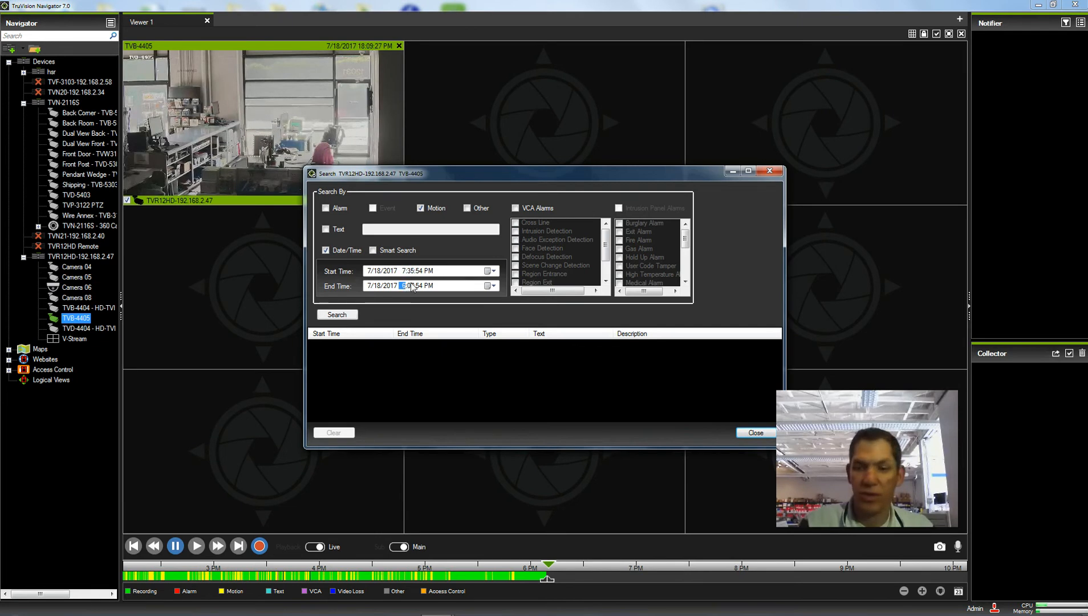
left_click(411, 286)
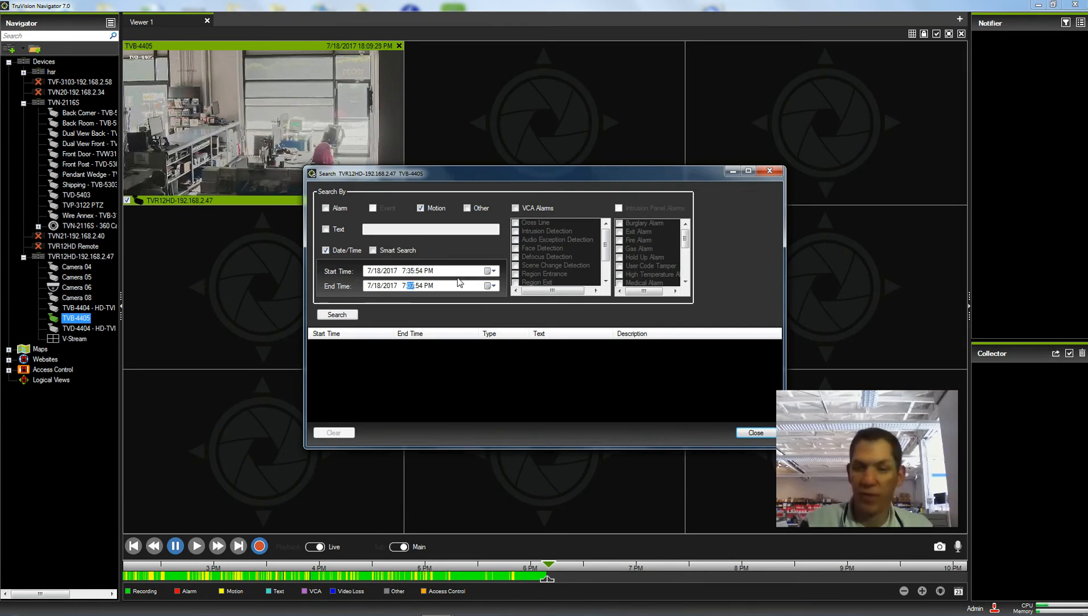
type("45")
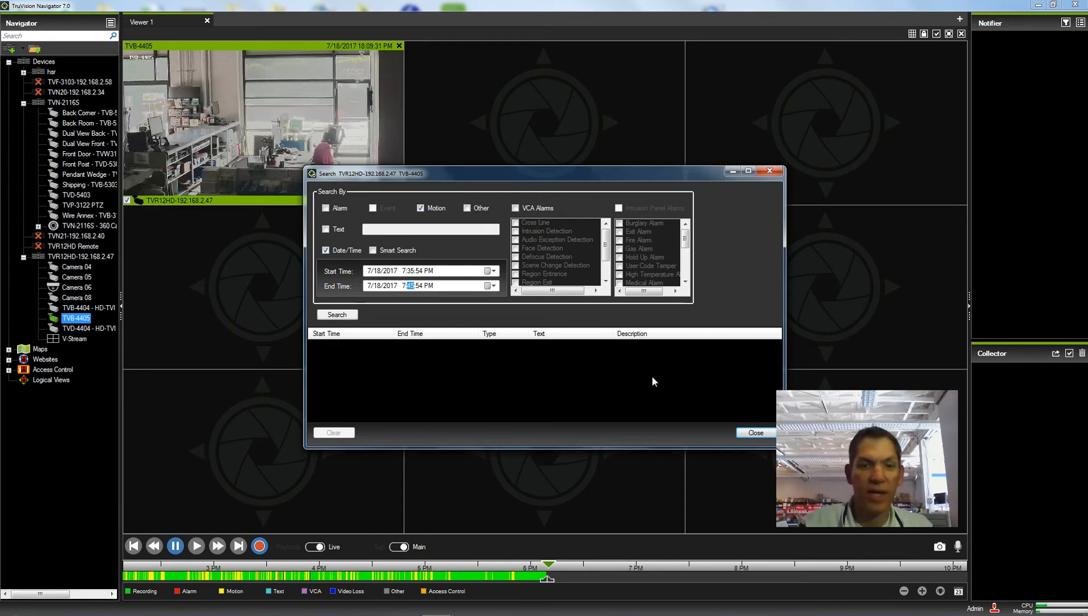
left_click(337, 314)
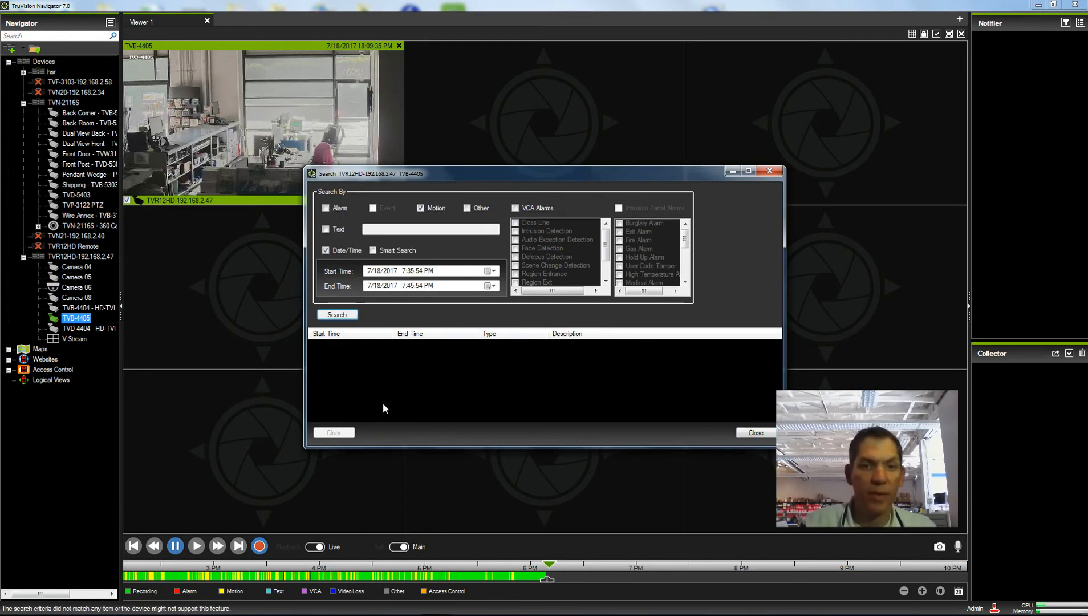
Switch both start and end times to AM and rerun the search, yielding 8 results
left_click(430, 271)
key("a")
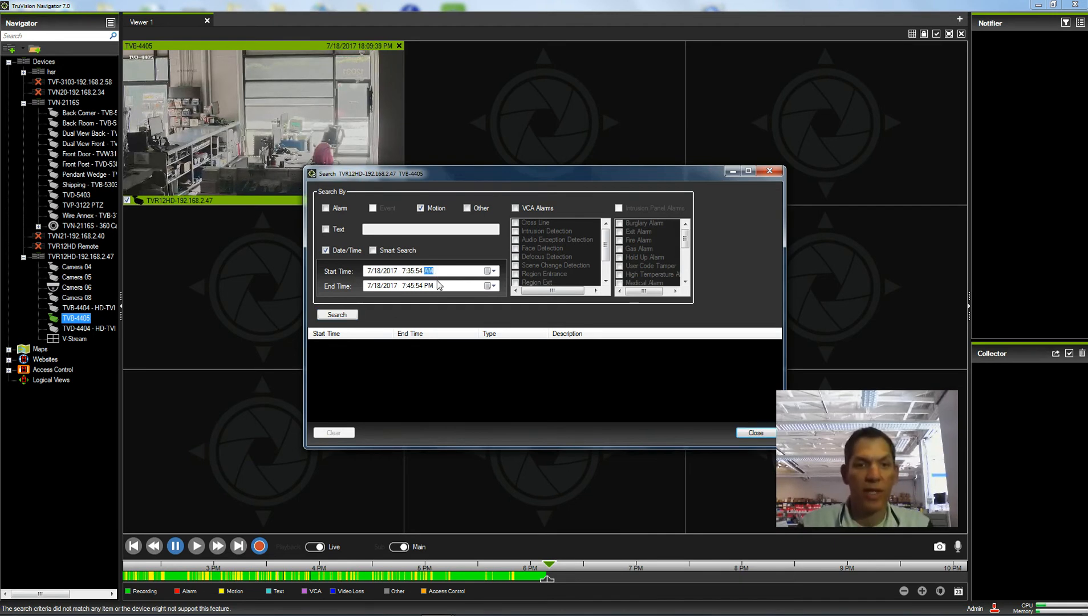
left_click(428, 286)
key("a")
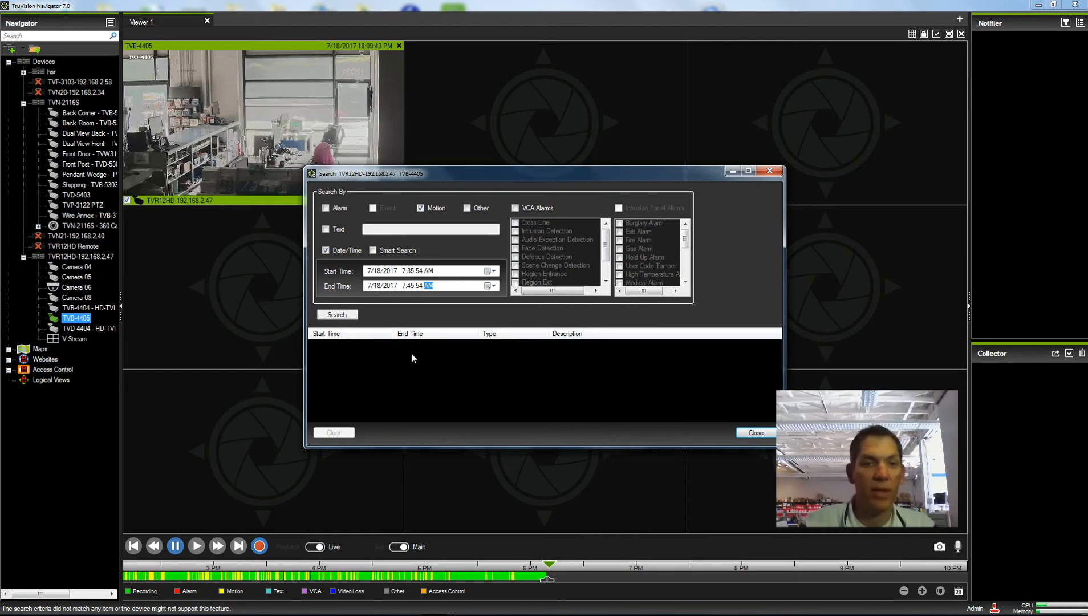
left_click(337, 314)
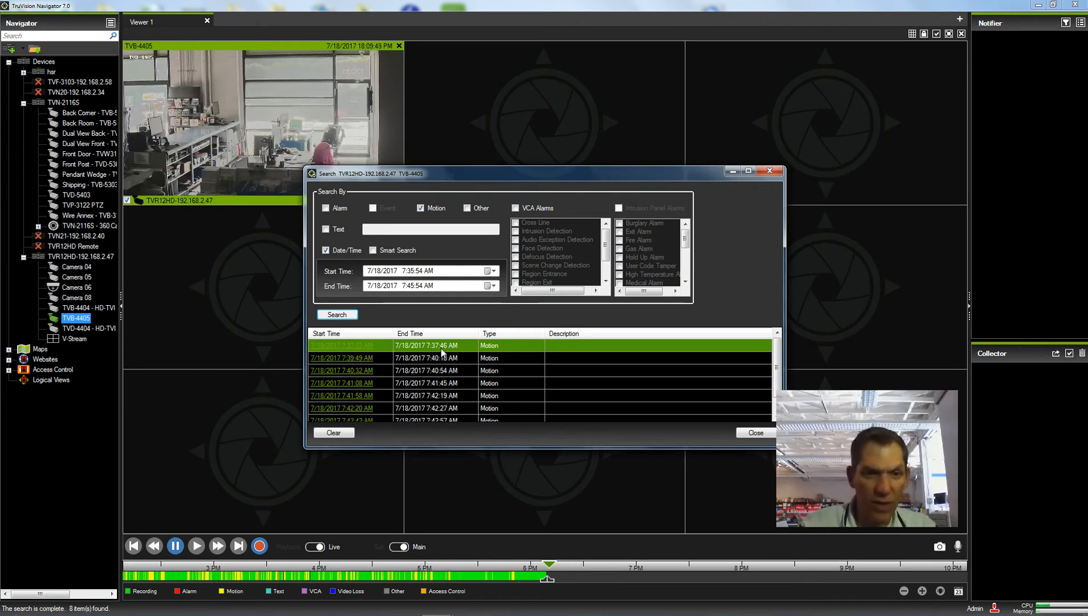
Play the 7:39:49 AM motion result, pause it at 7:39:58 AM, and close the Search dialog
left_click(354, 358)
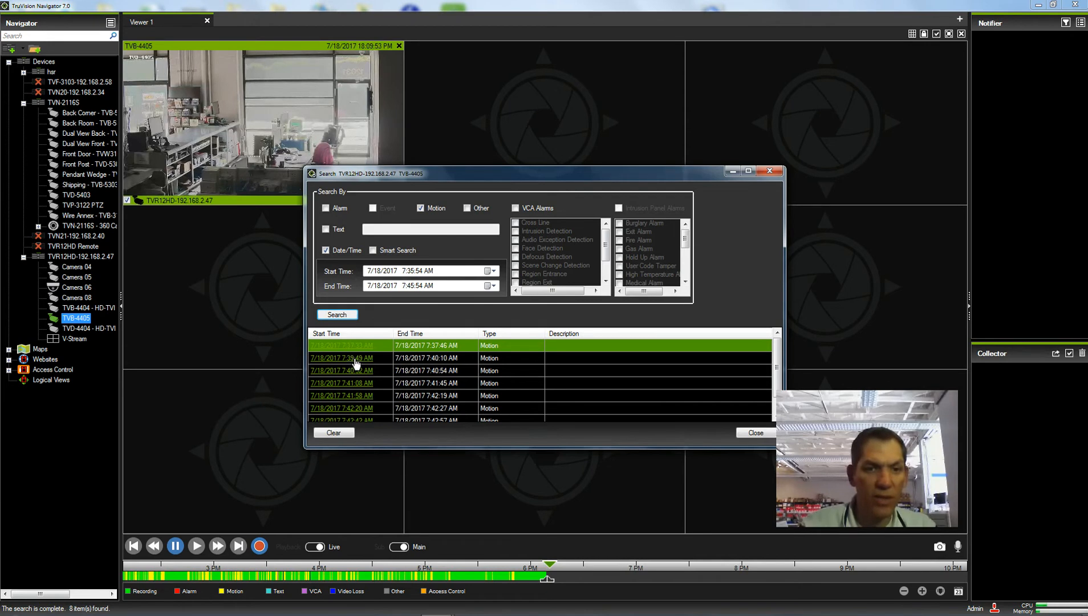
left_click_drag(498, 172, 486, 246)
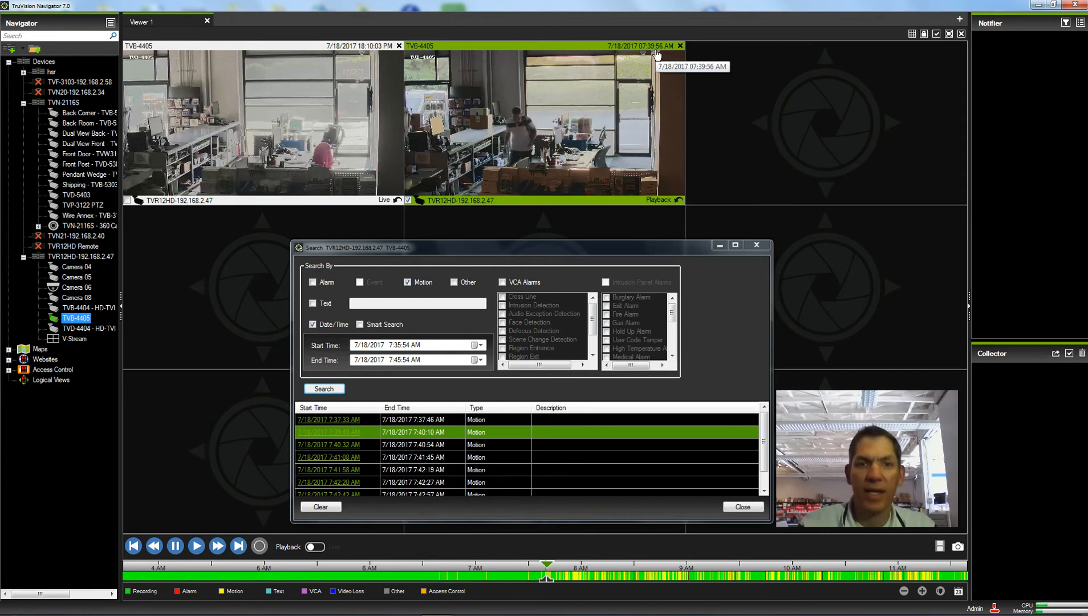
left_click(177, 546)
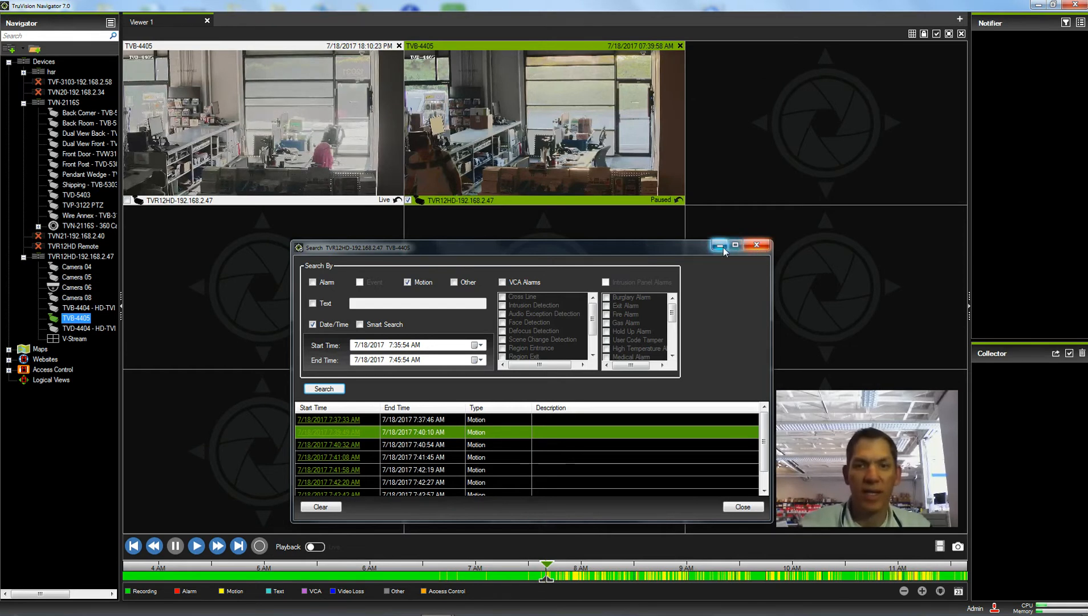
left_click(756, 246)
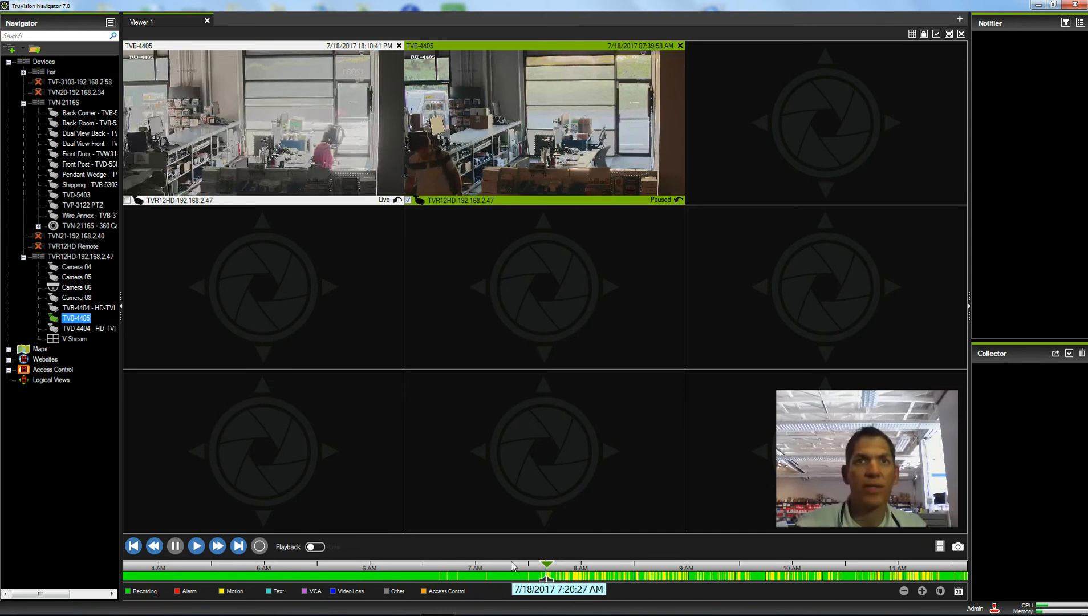
Zoom the timeline in twice, from 10-minute intervals to 2-minute marks spanning 7:26–7:54 AM
left_click(922, 591)
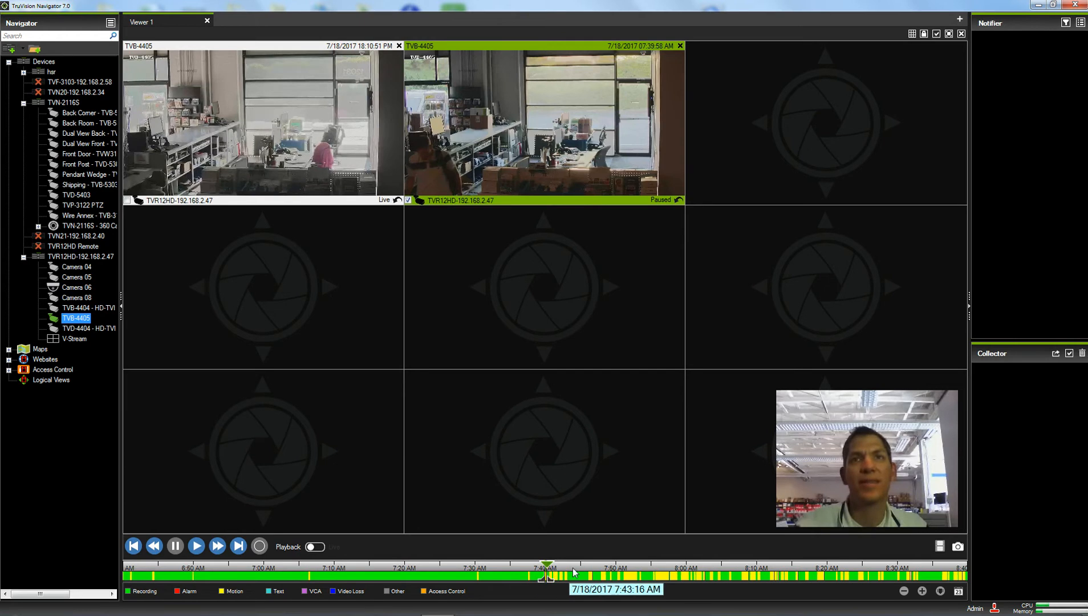
left_click(922, 591)
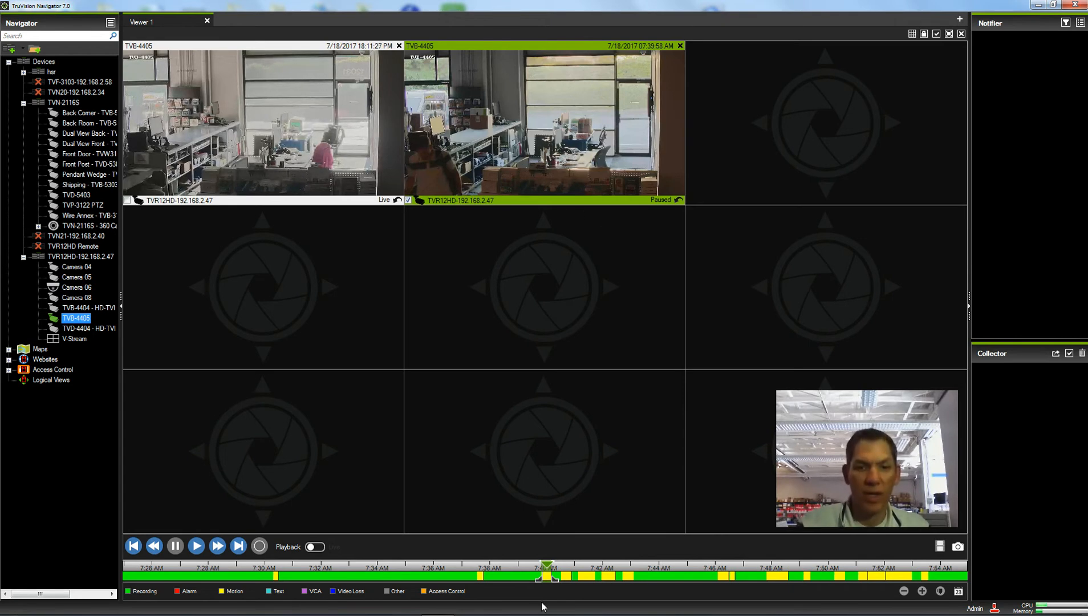
Extend the timeline selection's start back so the clip spans about 7:39 to 7:40 AM
left_click_drag(540, 585, 511, 586)
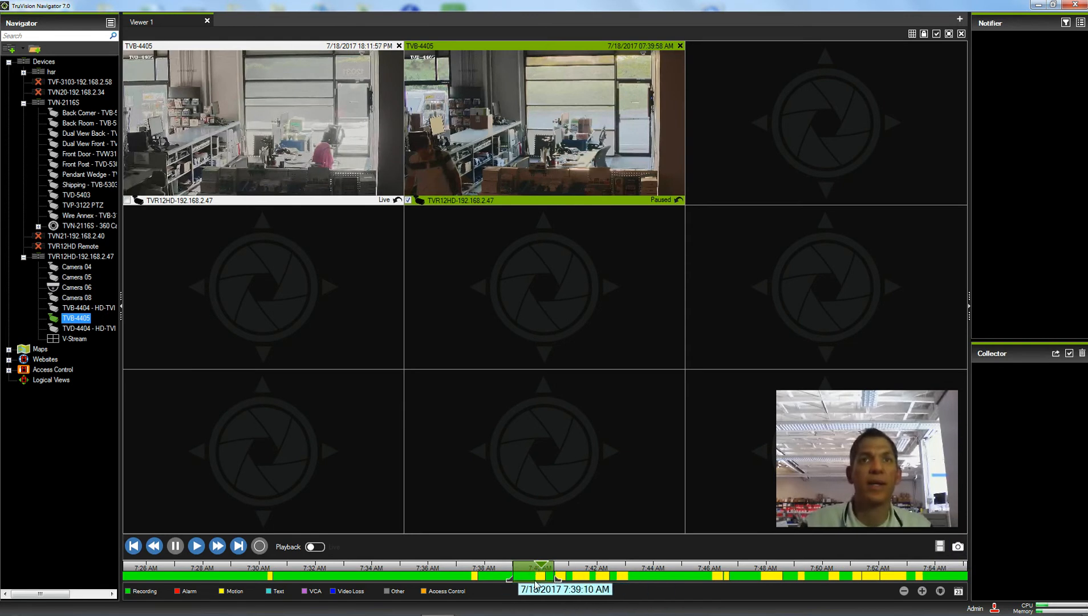
Save the 7:38:59–7:40:28 AM TVB-4405 clip (20.3 MB) to the Collector and select Back Room - TVB-5301
left_click(939, 547)
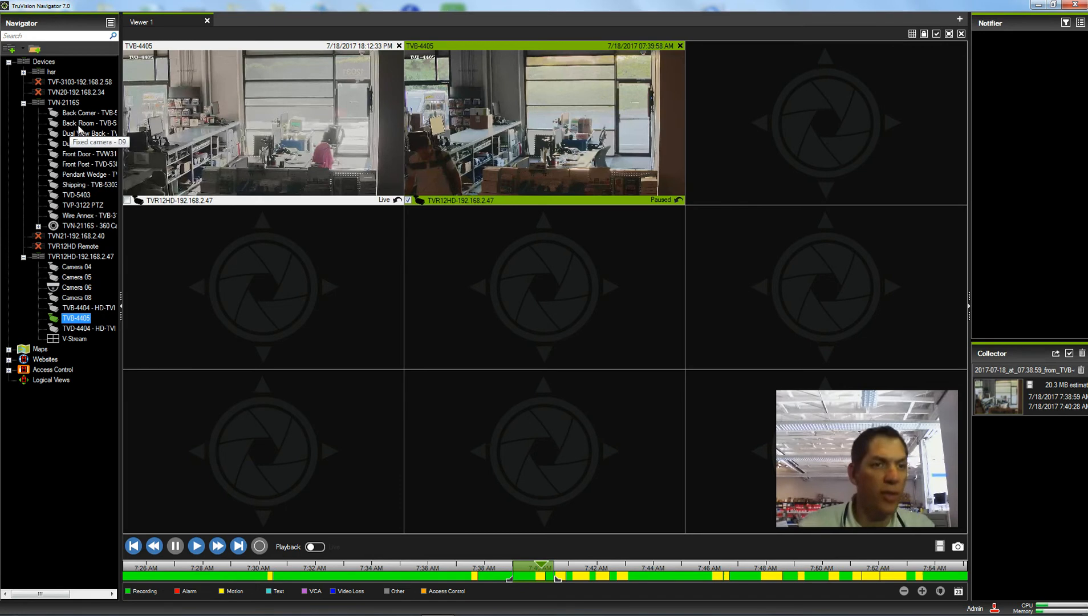
left_click(80, 123)
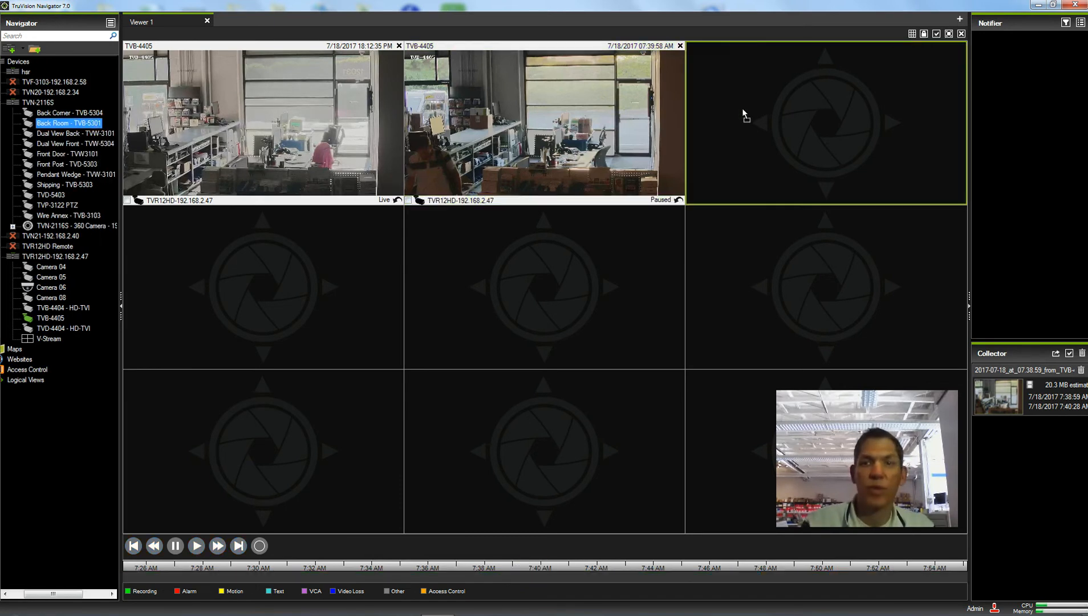
Show Back Room - TVB-5301 in the top-right tile and jump its playback to 7:39:54
left_click_drag(700, 118, 796, 109)
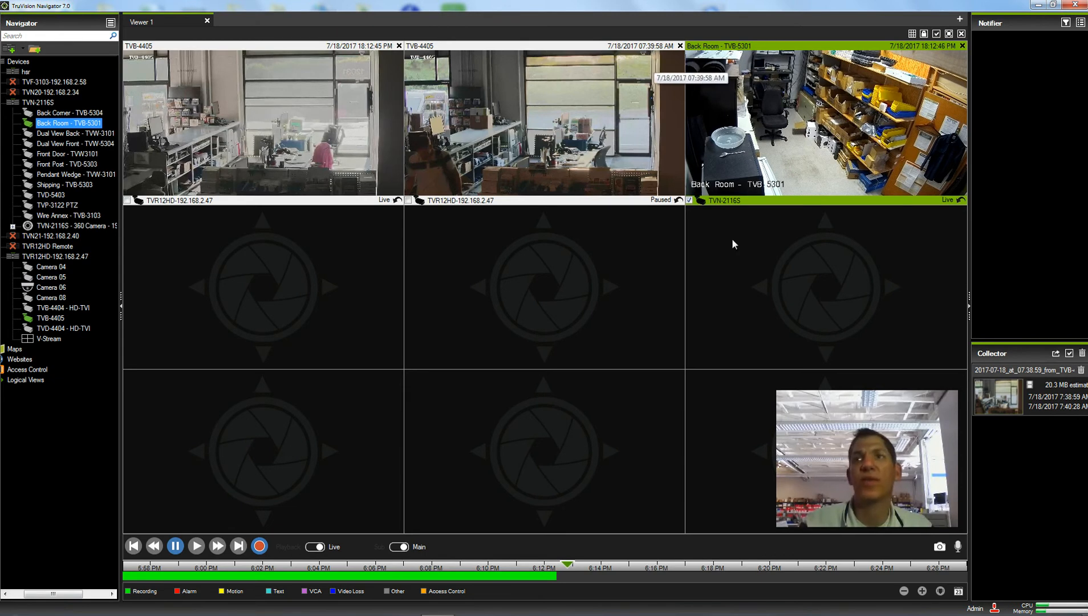
left_click(958, 592)
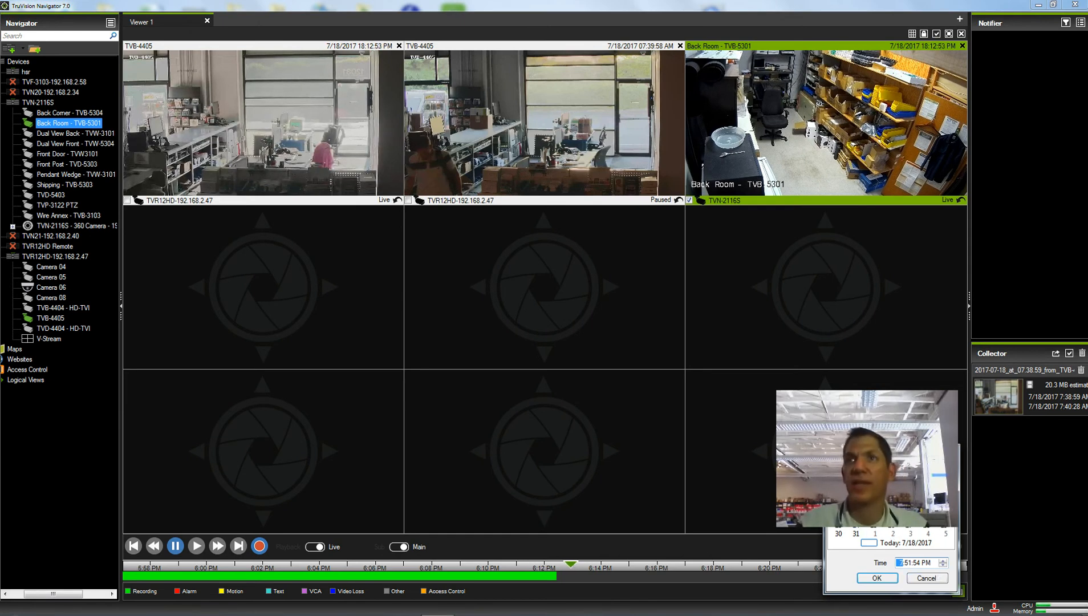
left_click(909, 564)
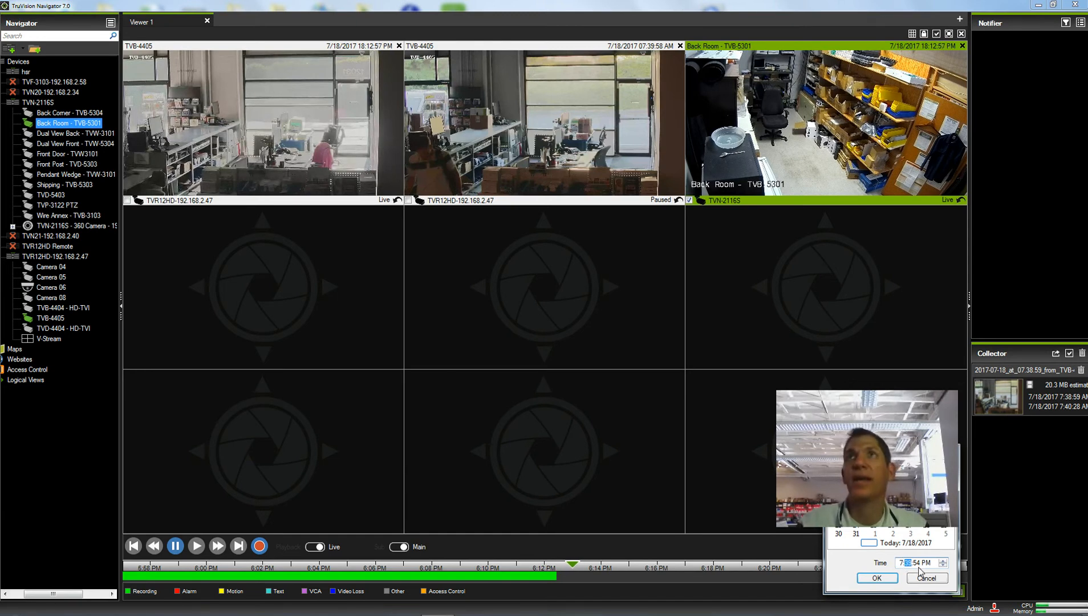
left_click(874, 578)
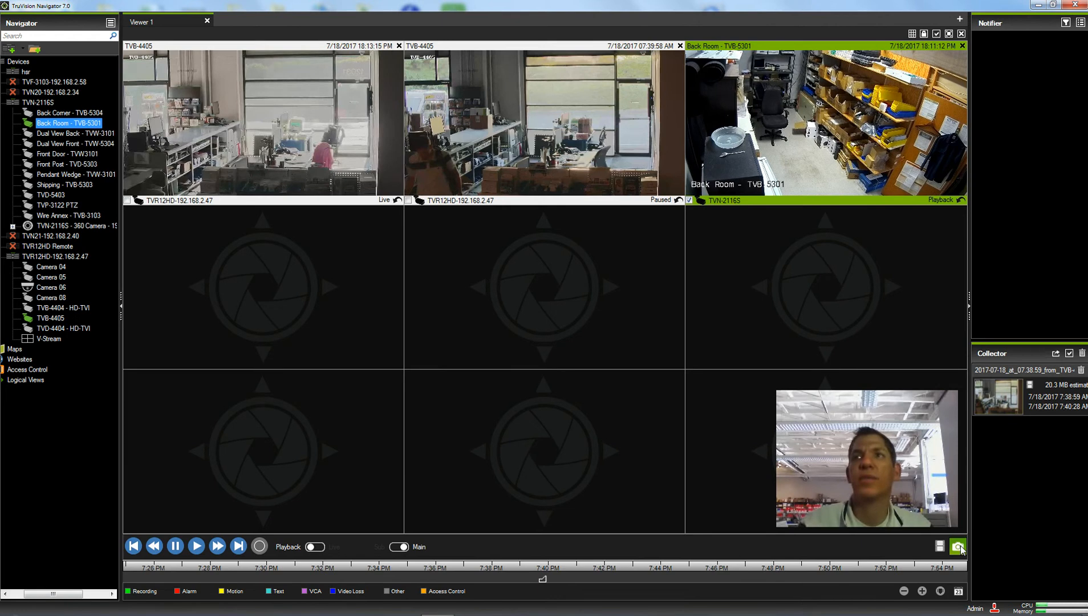
Seek the Back Room playback to 7:39:54 AM instead of PM, then pause it at 7:40:10 AM
left_click(958, 591)
left_click(928, 559)
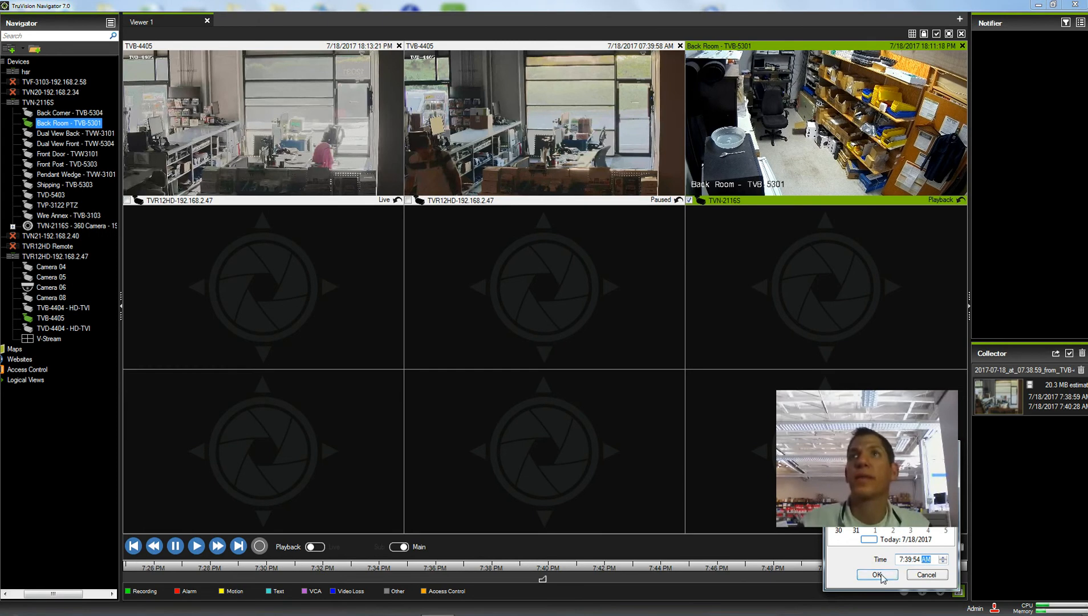
left_click(881, 575)
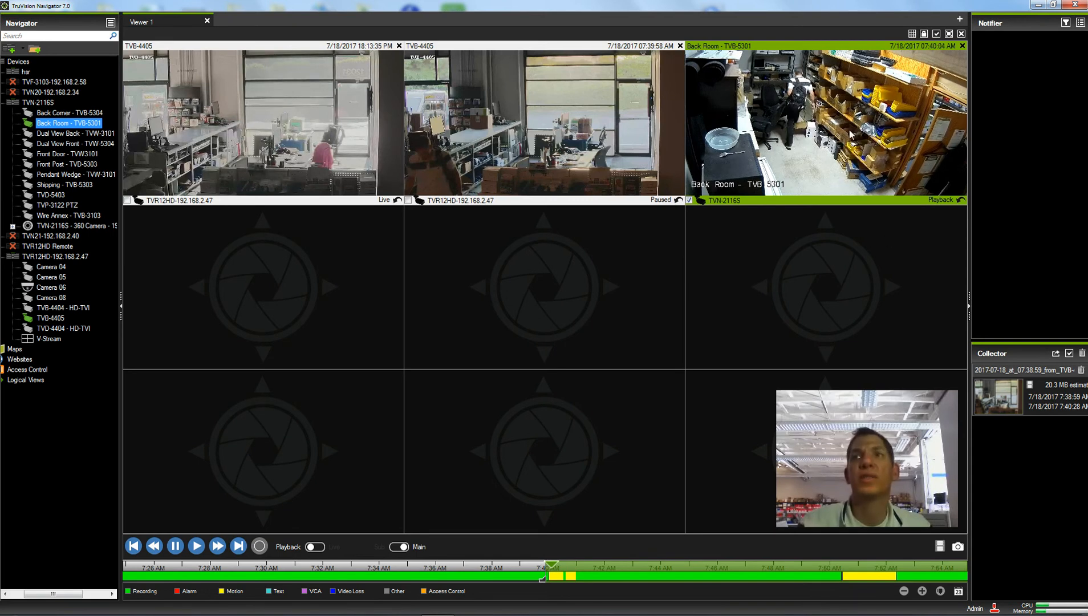
left_click(176, 547)
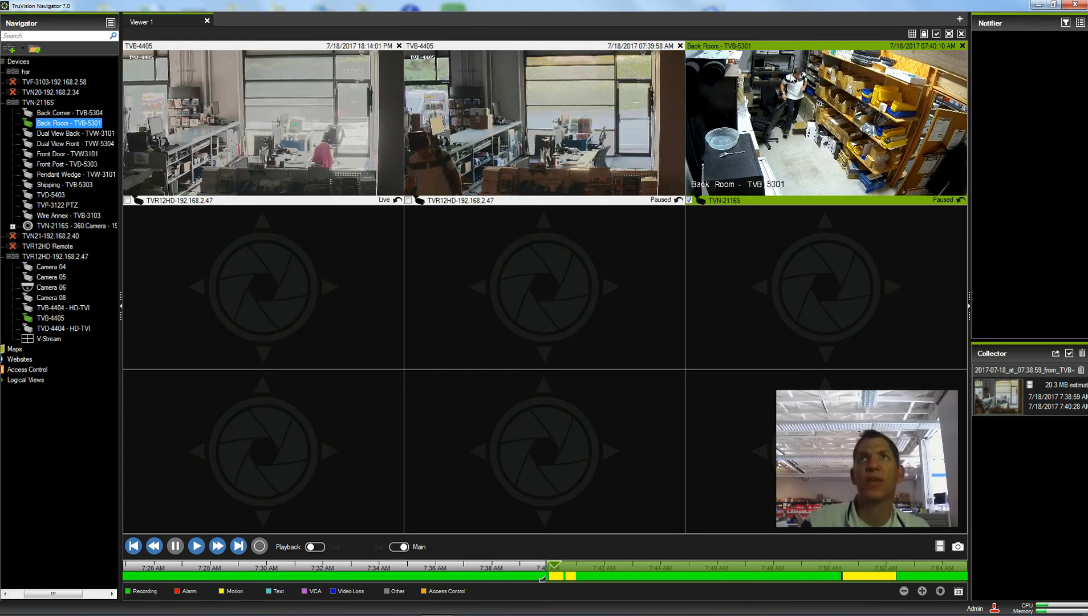
left_click(940, 546)
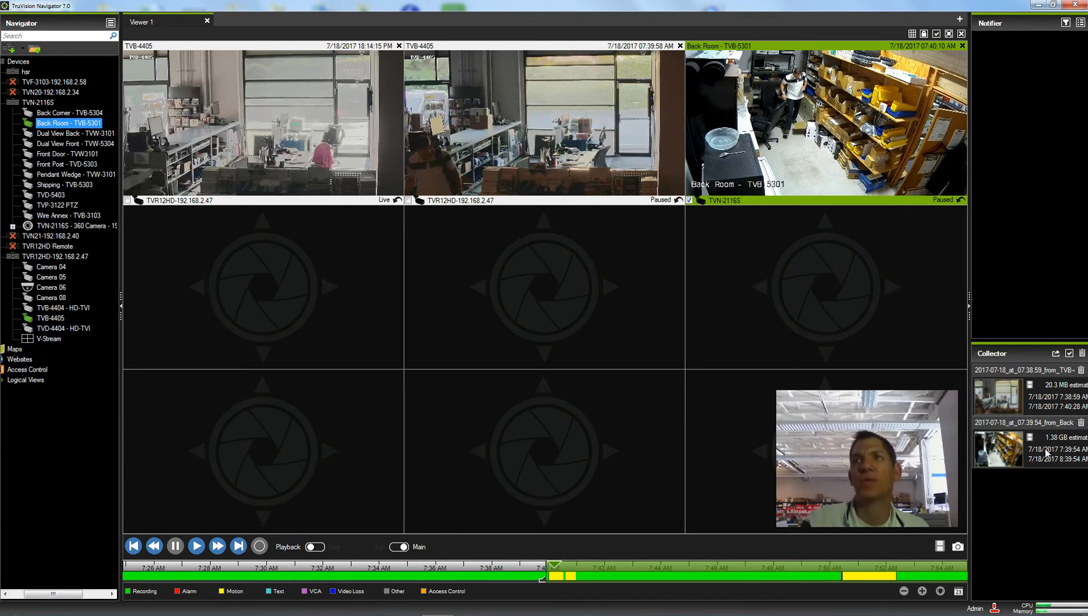
left_click(1082, 423)
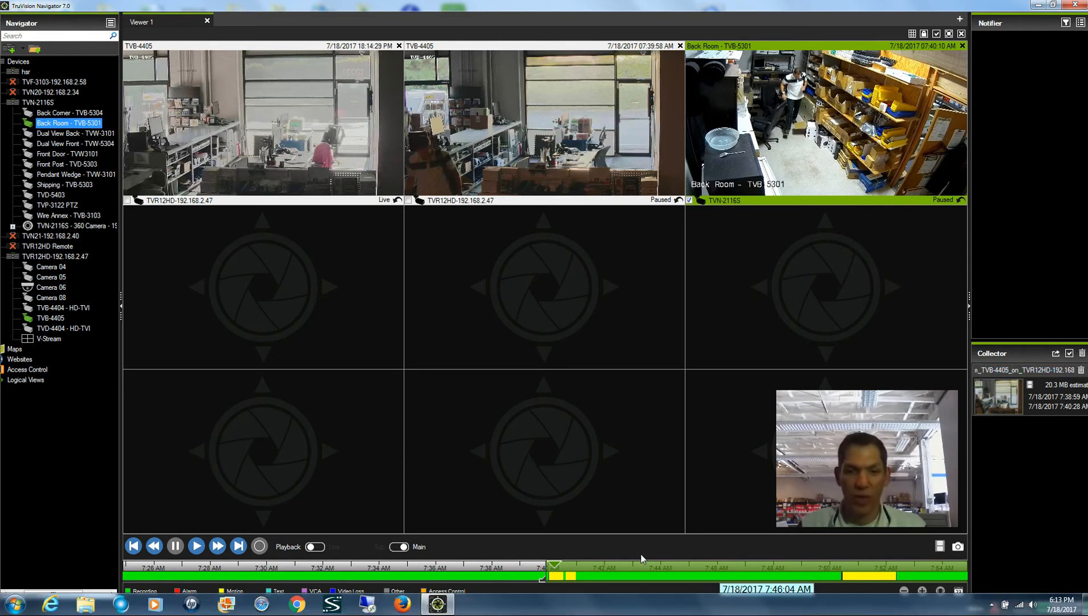
Mark 7:39:49–7:41:02 AM on the Back Room timeline, save it to the Collector, and show Front Door - TVW3101 live
left_click(904, 592)
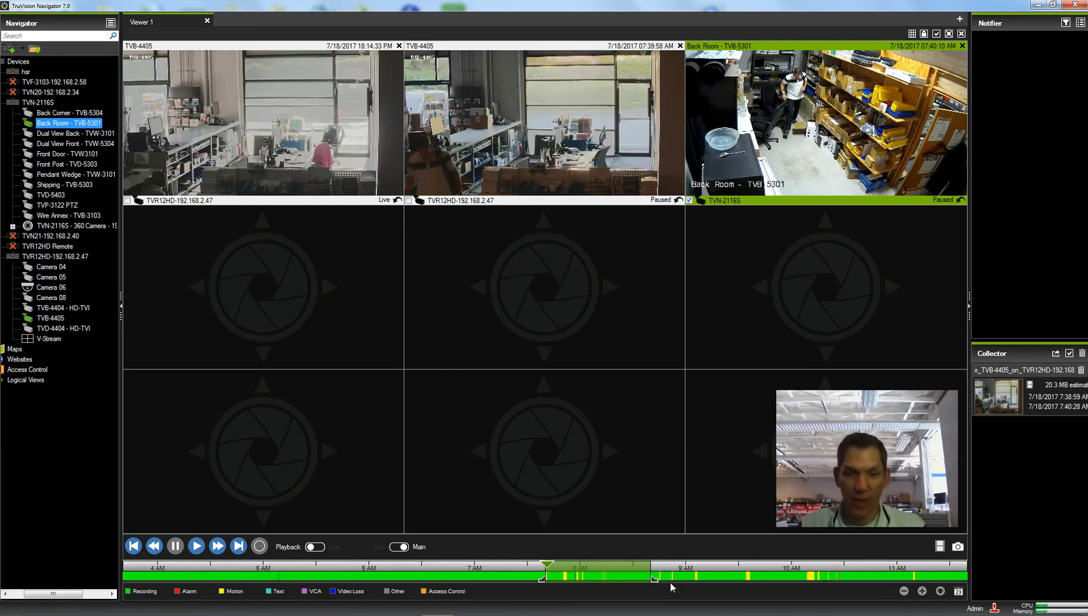
left_click_drag(657, 581, 549, 580)
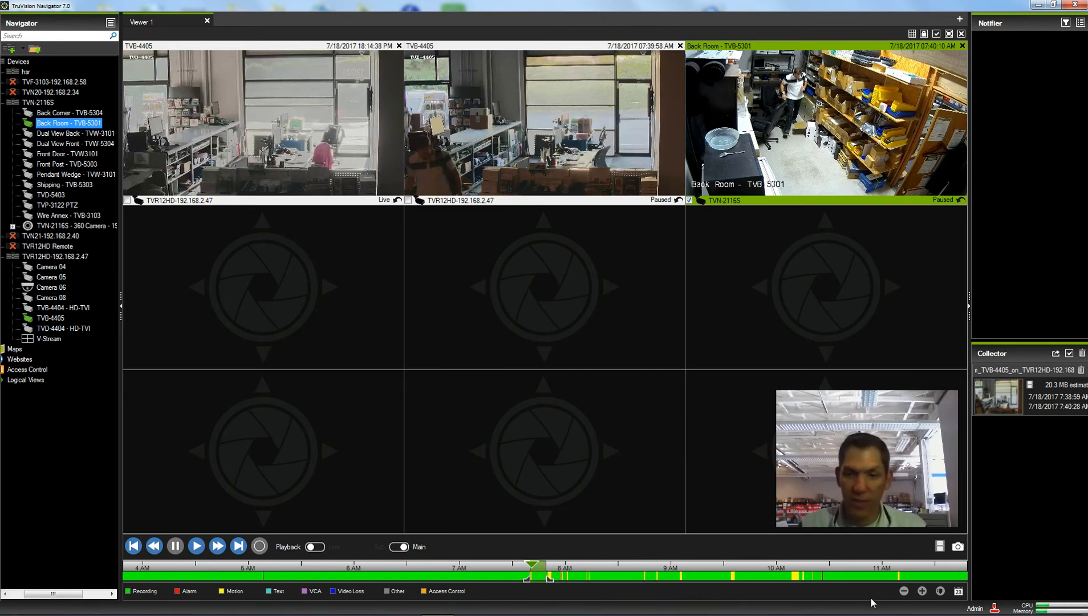
left_click(915, 593)
left_click(916, 593)
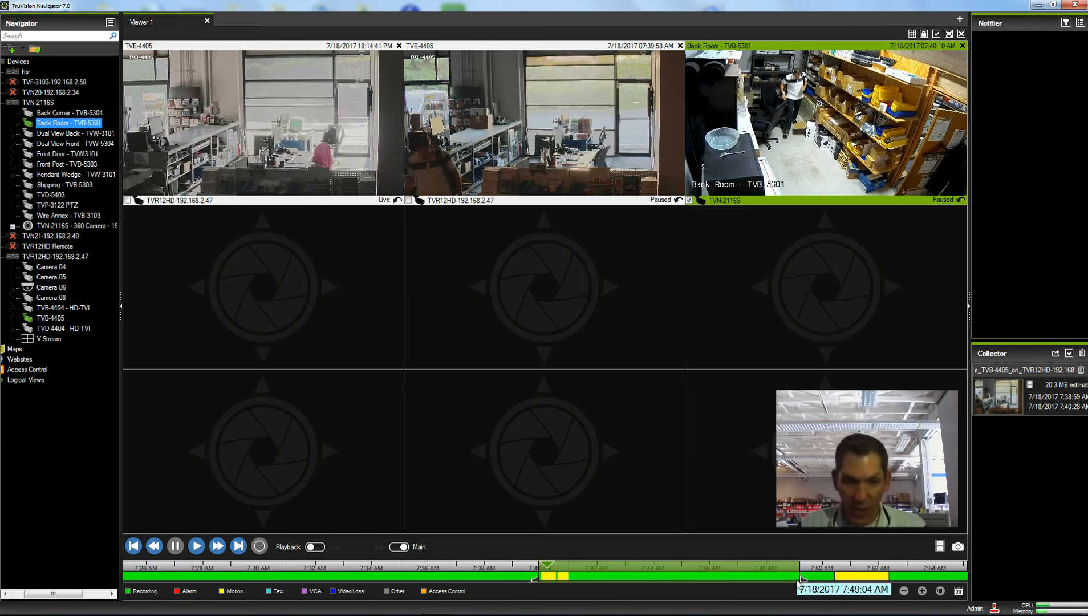
left_click_drag(538, 582, 537, 582)
left_click_drag(804, 580, 574, 580)
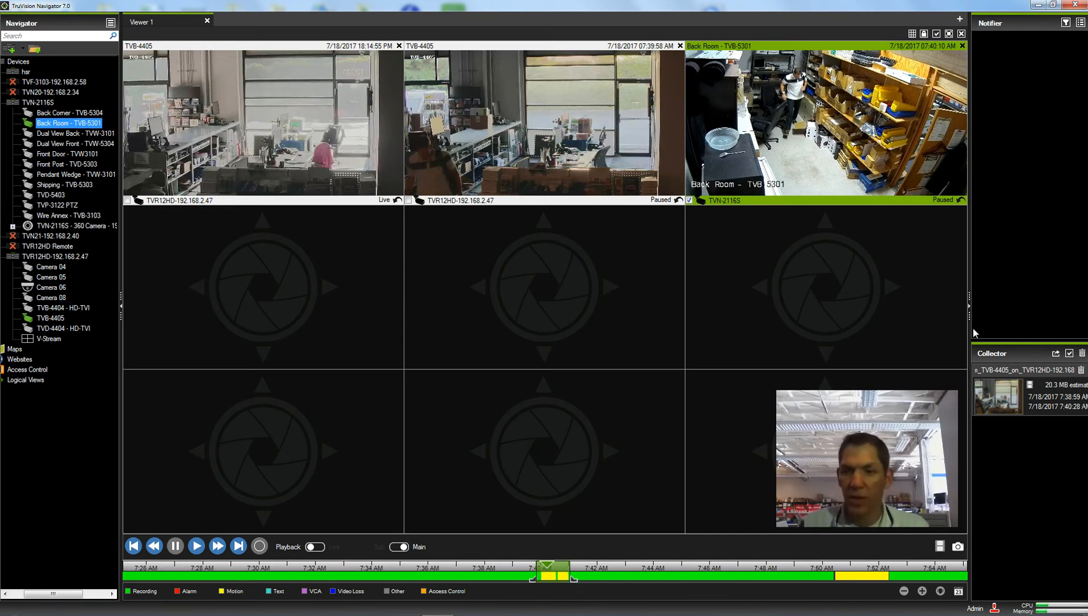
left_click(940, 546)
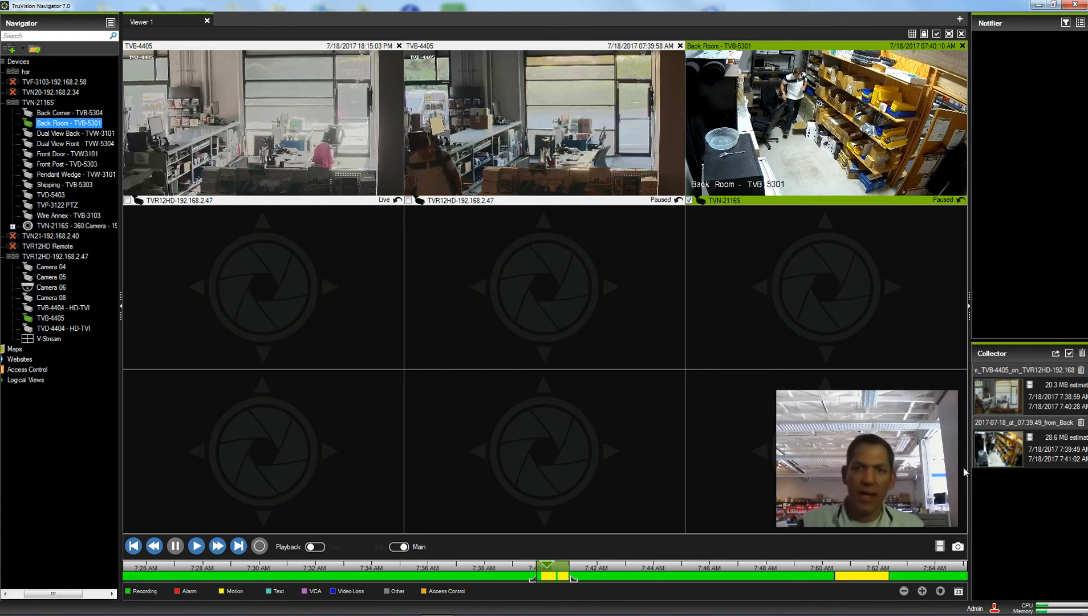
left_click_drag(38, 149, 155, 252)
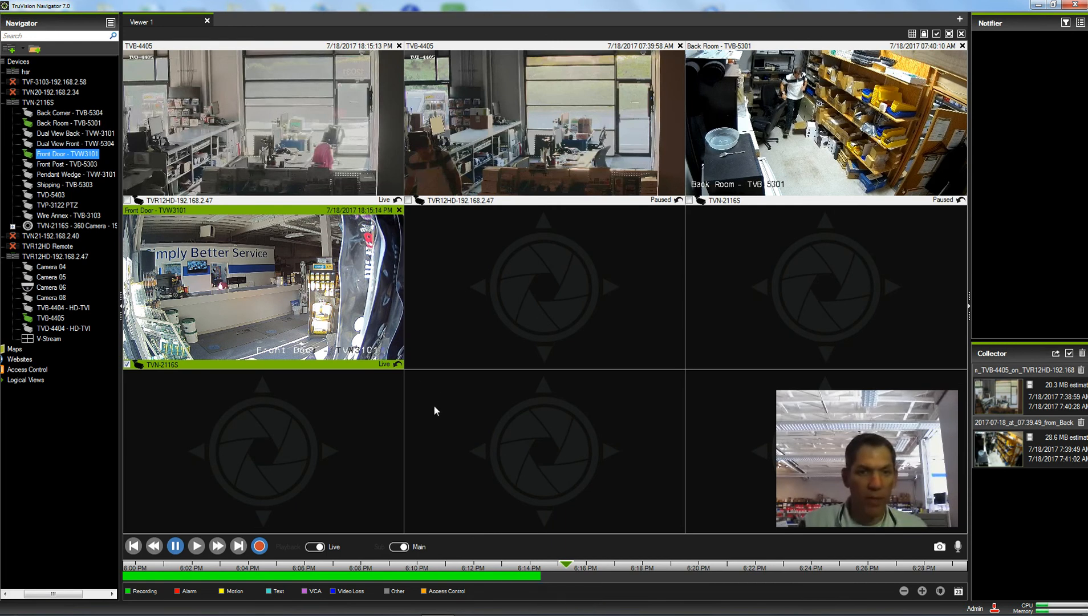
Jump the Front Door - TVW3101 tile to recorded footage from 7:39:54 AM on 7/18/2017
left_click(959, 591)
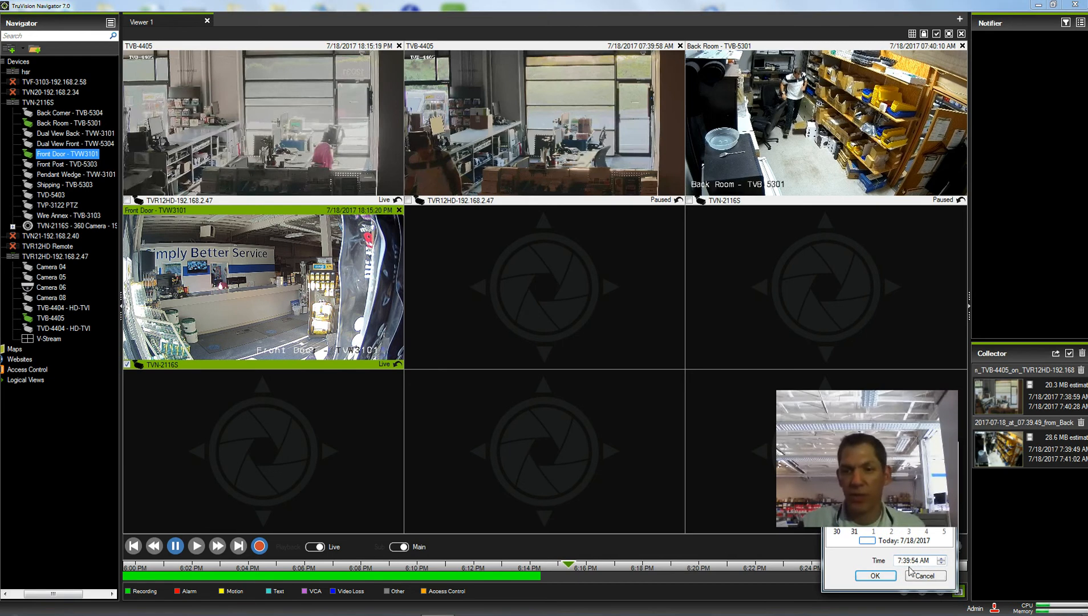
left_click(883, 576)
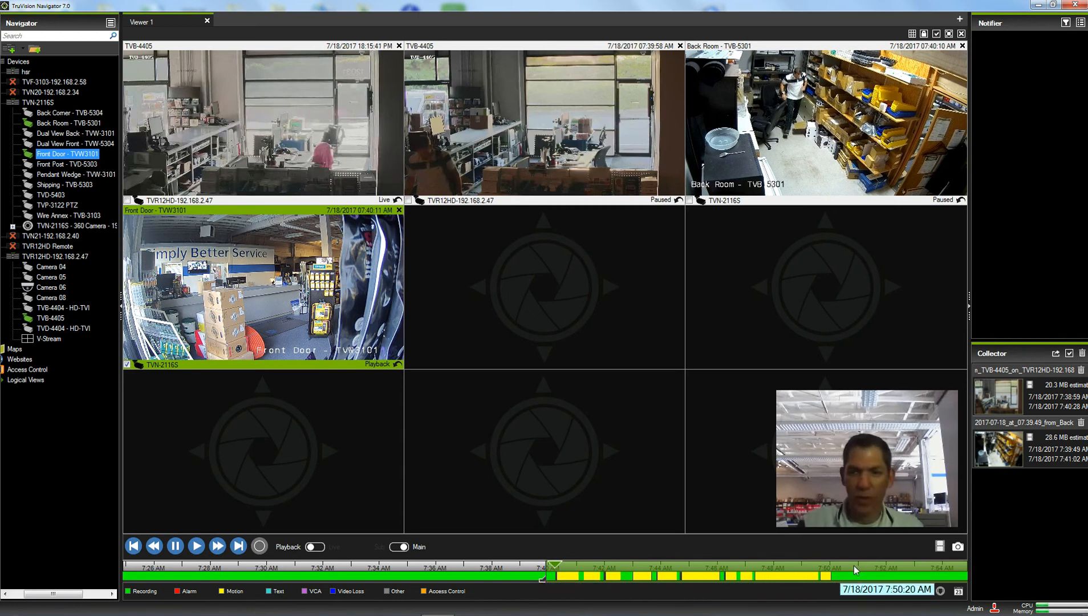
Zoom the timeline out to hourly ticks and pull the clip range end back to 8:06 AM
left_click(905, 592)
left_click(905, 593)
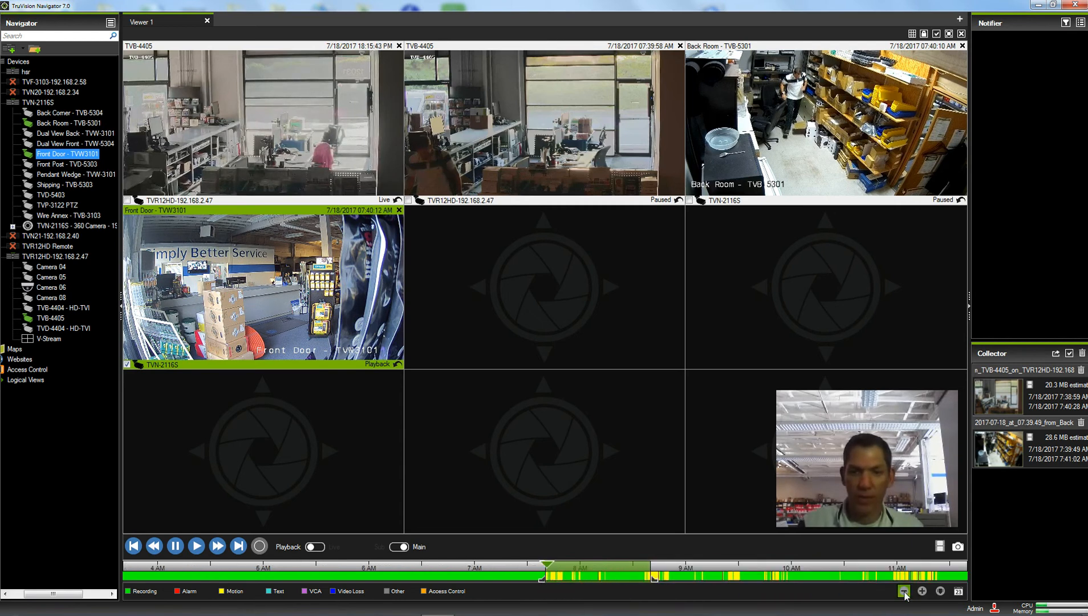
left_click_drag(653, 583, 580, 584)
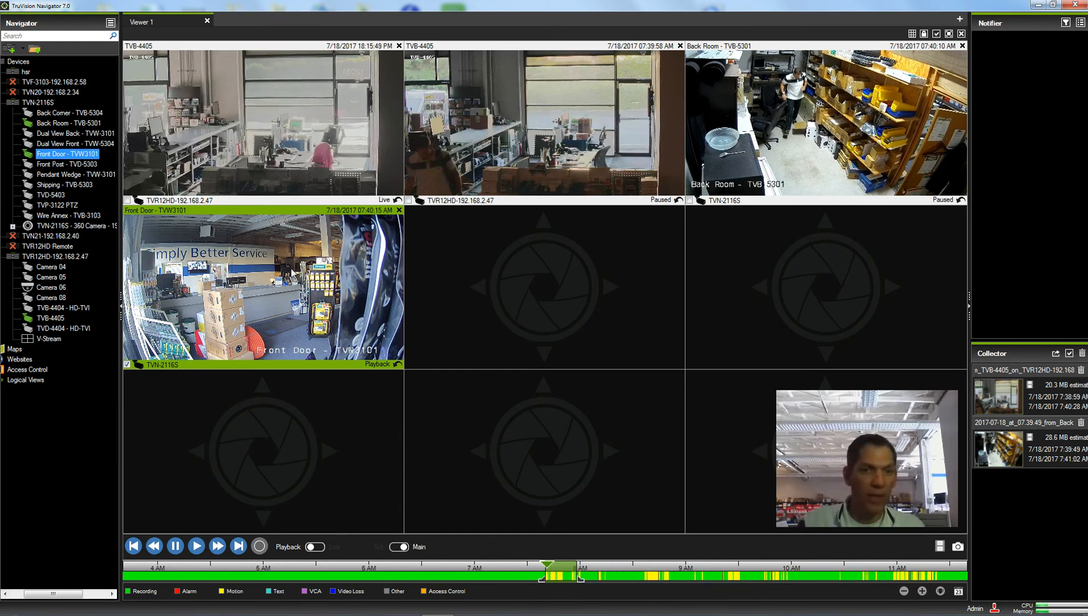
Fast-forward Front Door at 2x, 4x, then 8x, pause at 07:44:41 AM, and zoom the timeline in
left_click(217, 546)
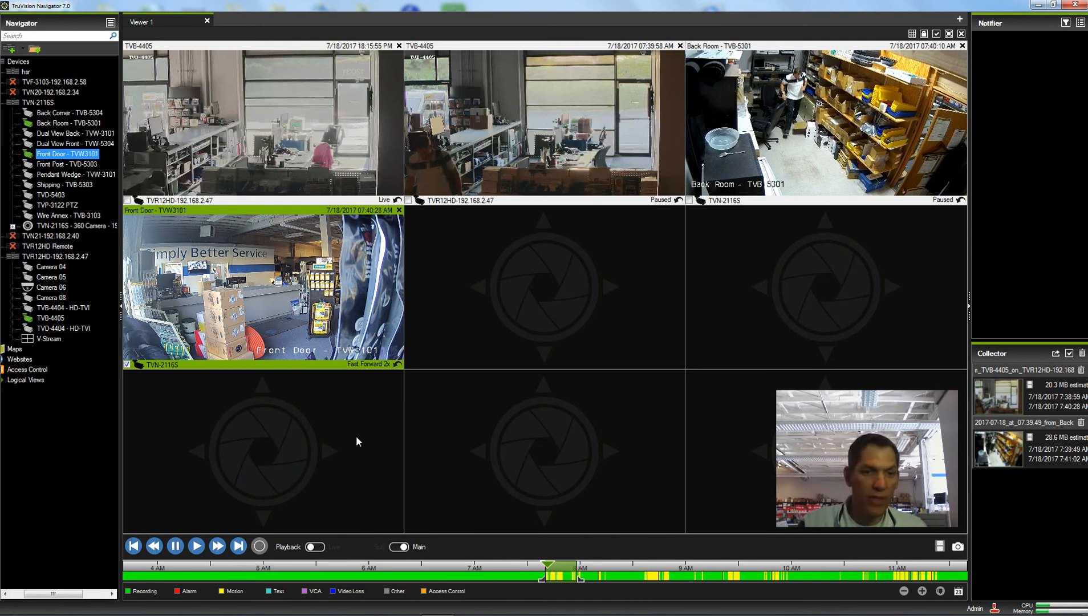
left_click(220, 546)
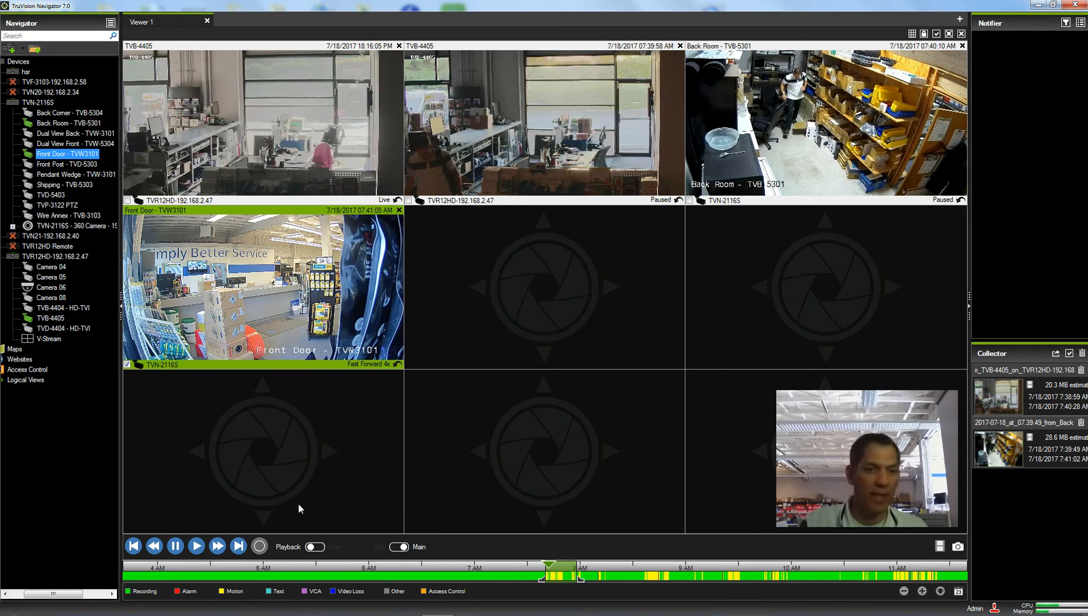
left_click(216, 546)
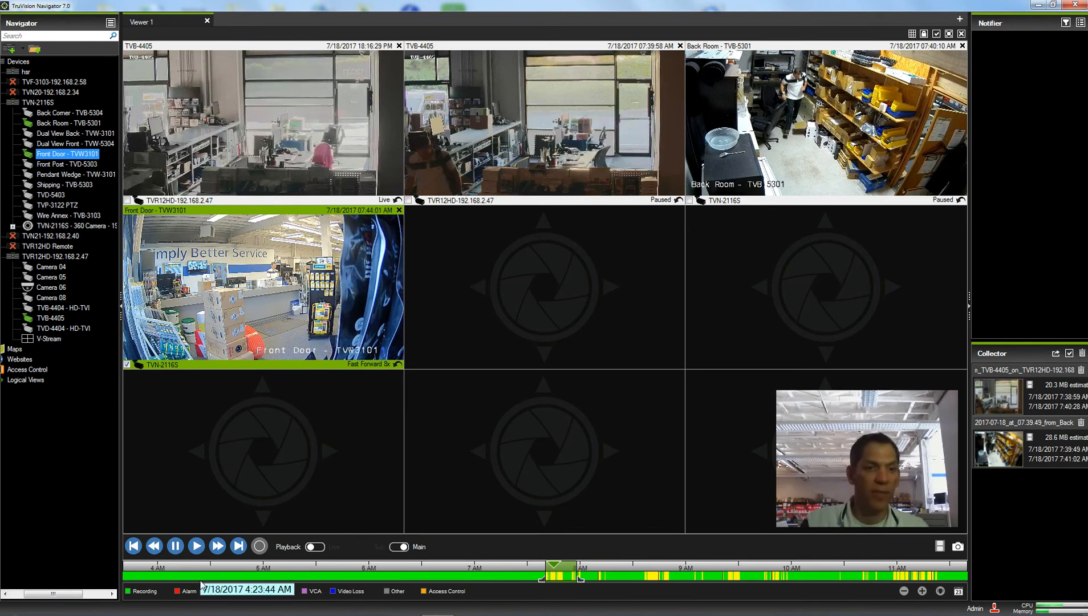
left_click(176, 548)
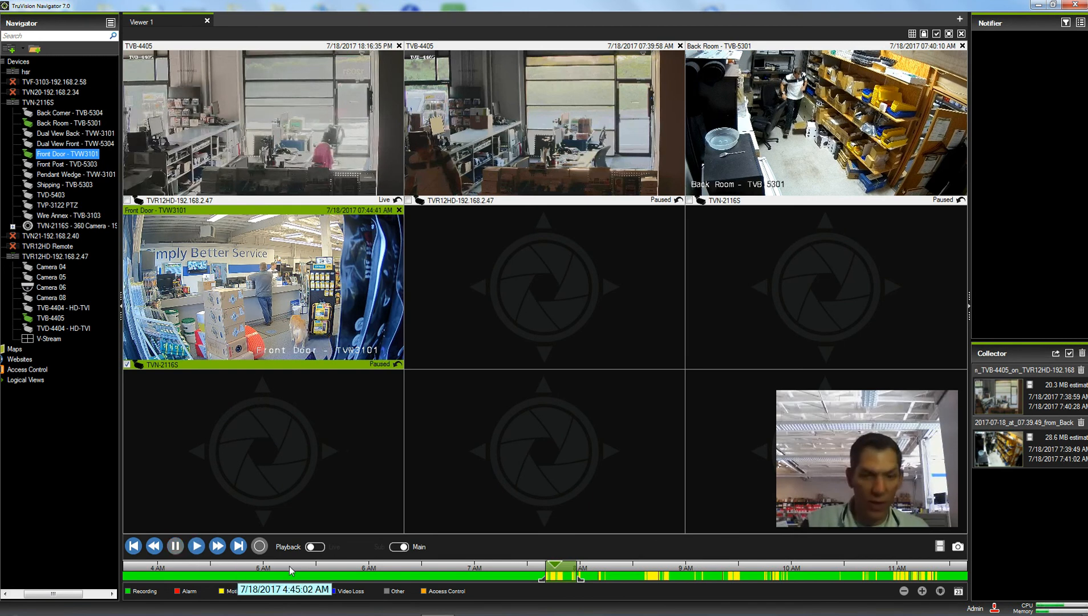
left_click(922, 591)
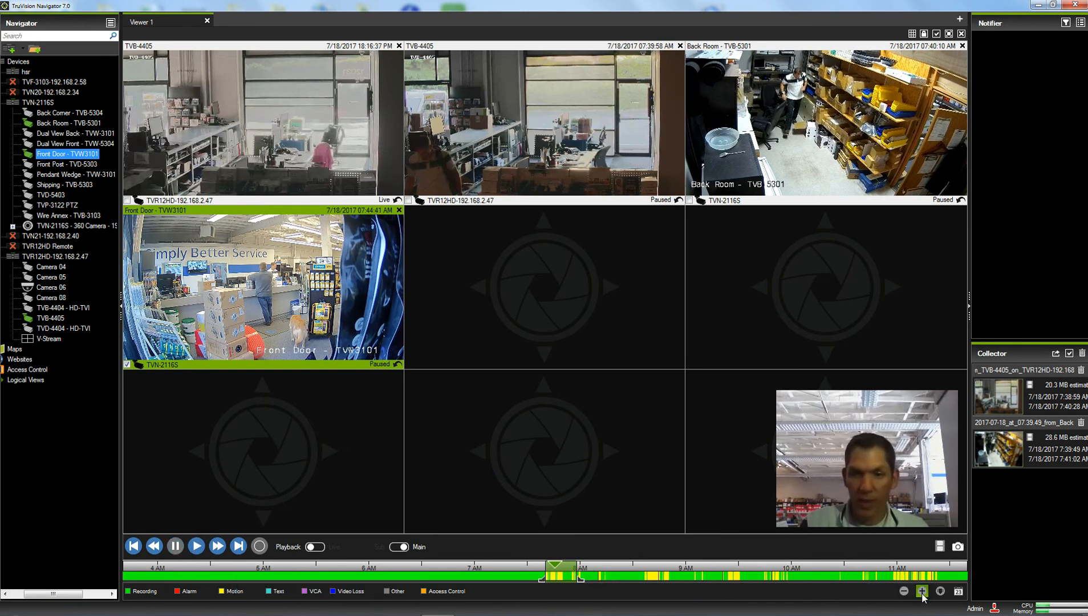
Seek Front Door to about 7:50:34 AM, trim the span to end near 7:52 AM, and save it as a clip
left_click(555, 568)
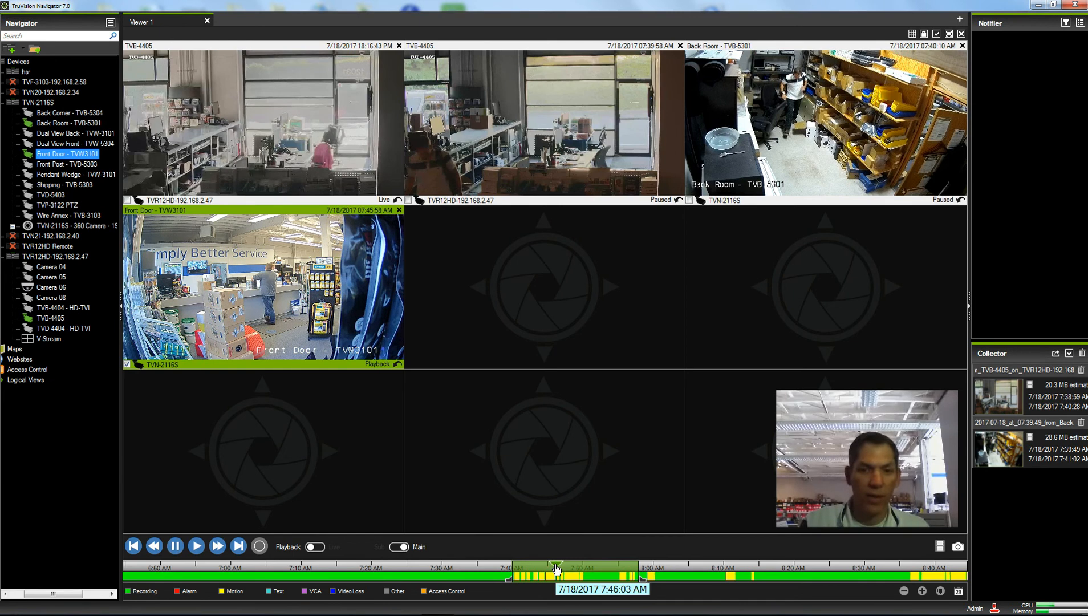
left_click(571, 565)
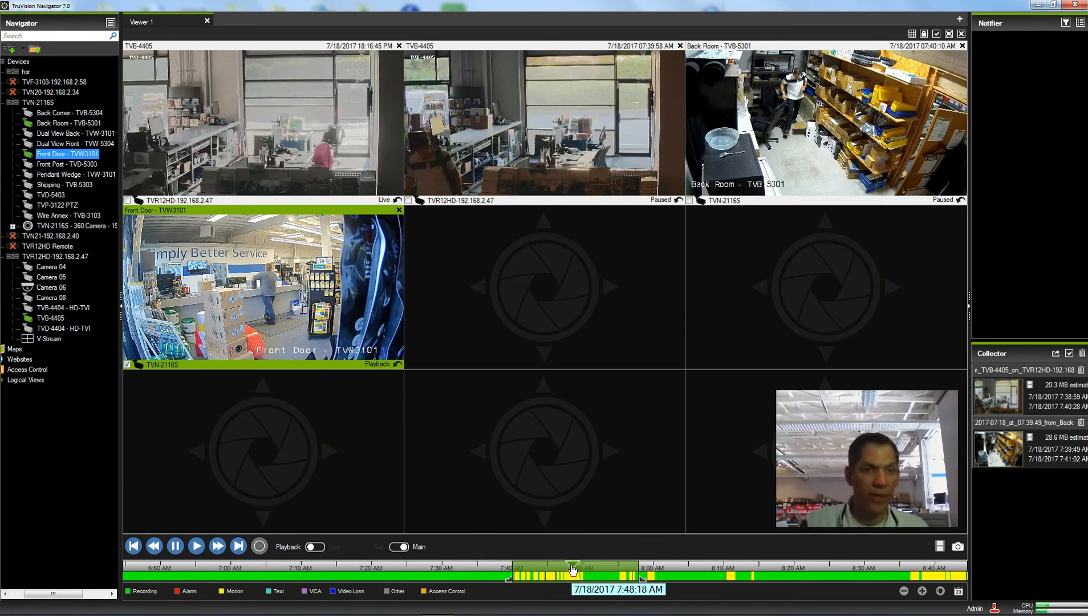
left_click(586, 565)
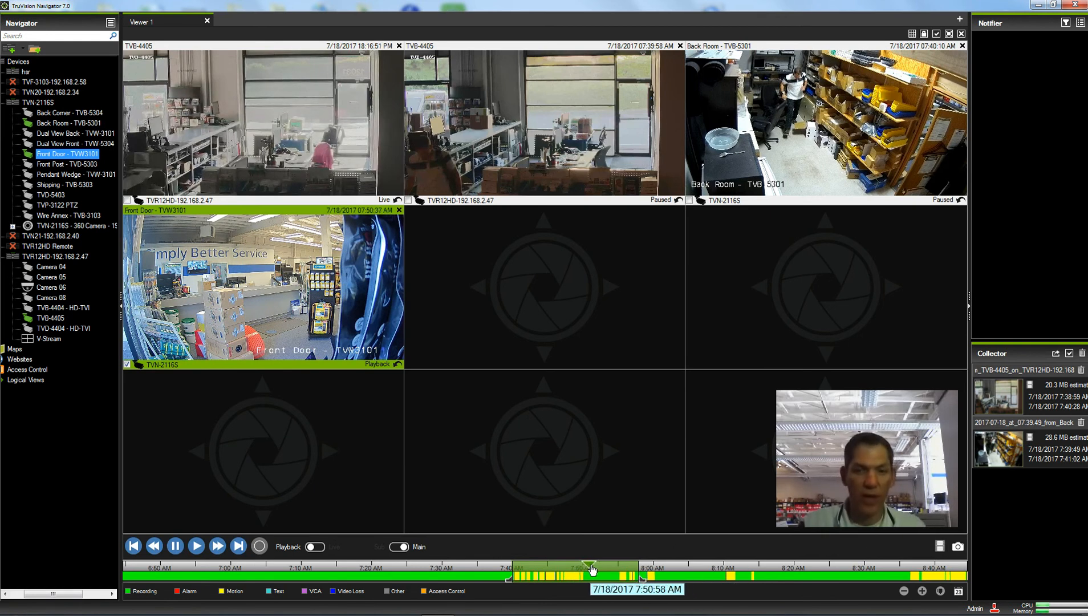
left_click_drag(634, 582, 571, 582)
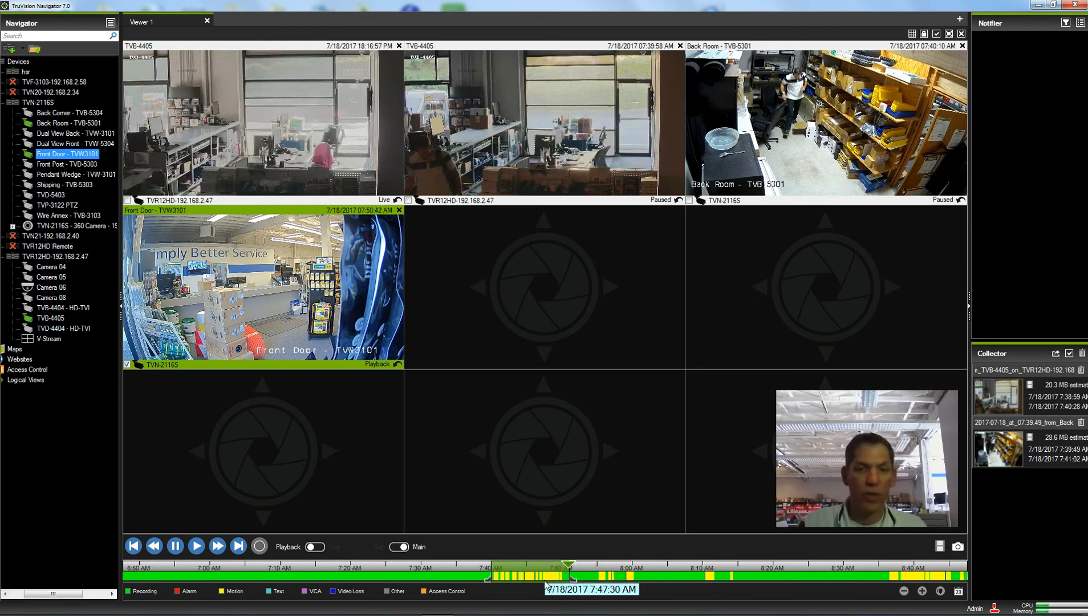
left_click(935, 548)
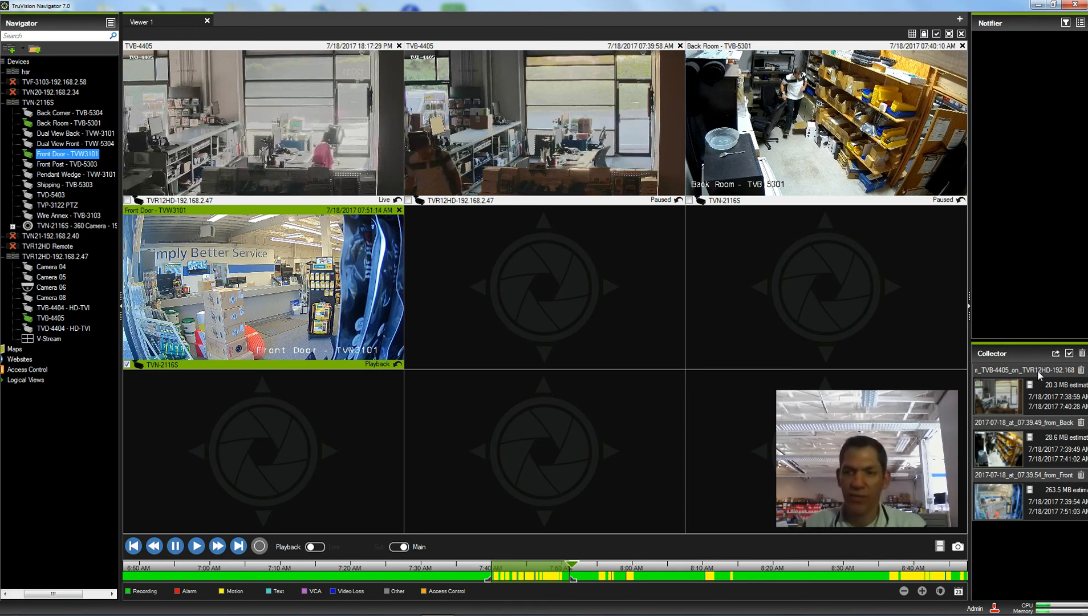
Select all three collected clips for export to the TruVision Navigator Video Exports folder
left_click(1069, 354)
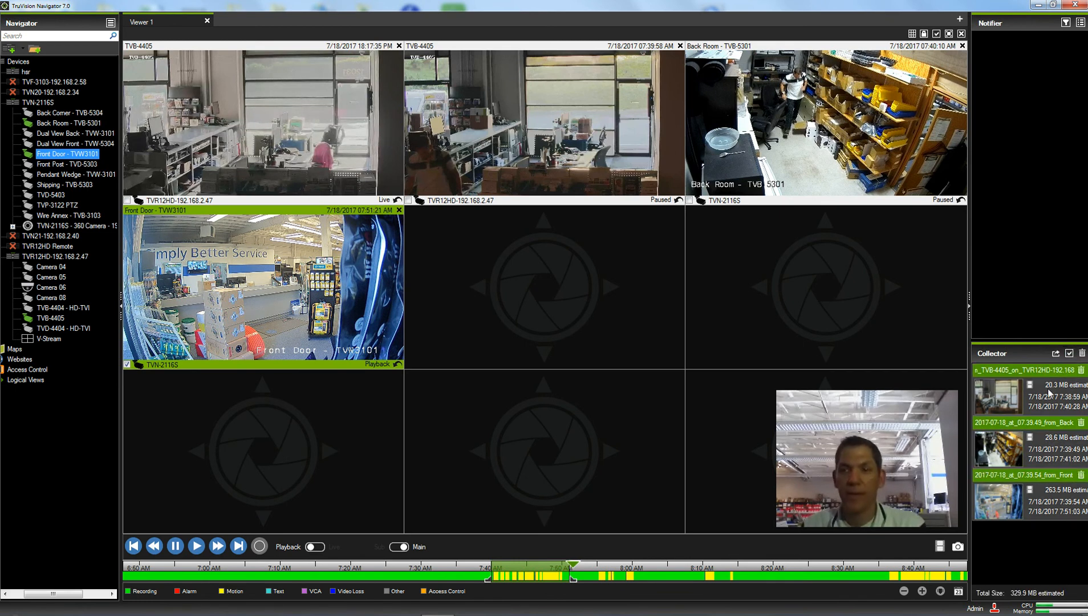
left_click(1056, 355)
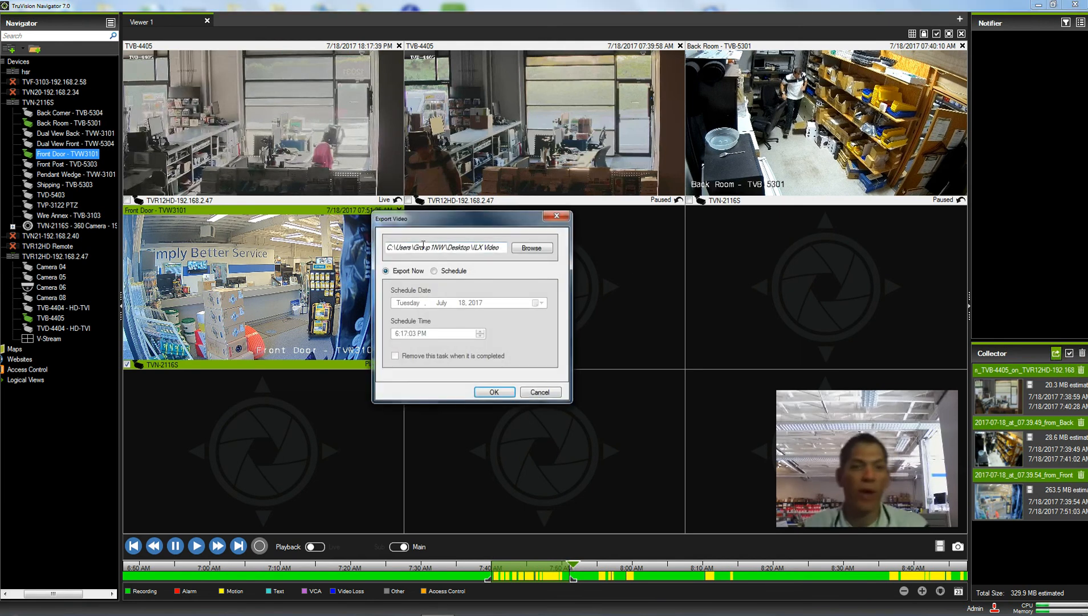
left_click(525, 250)
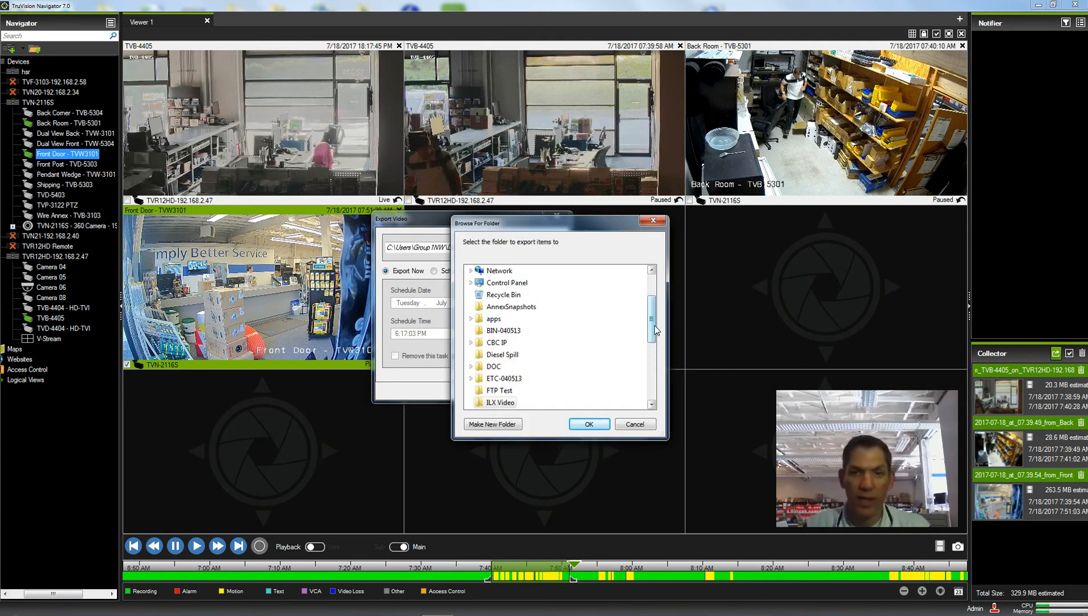
left_click_drag(655, 335, 652, 384)
left_click(545, 357)
left_click(588, 426)
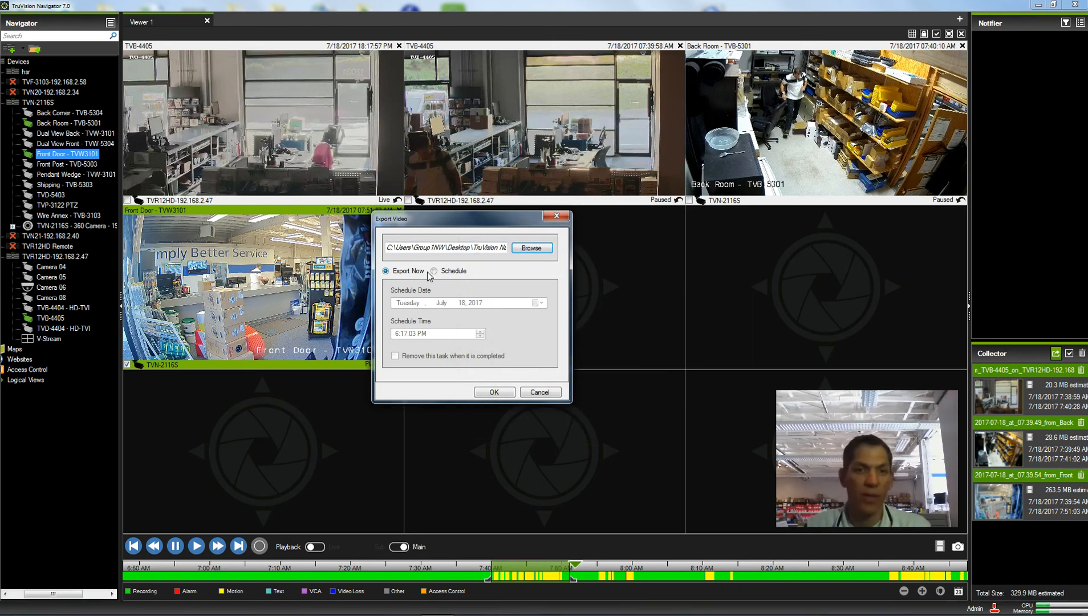
Keep the export immediate rather than scheduled and start exporting the three clips
left_click(435, 272)
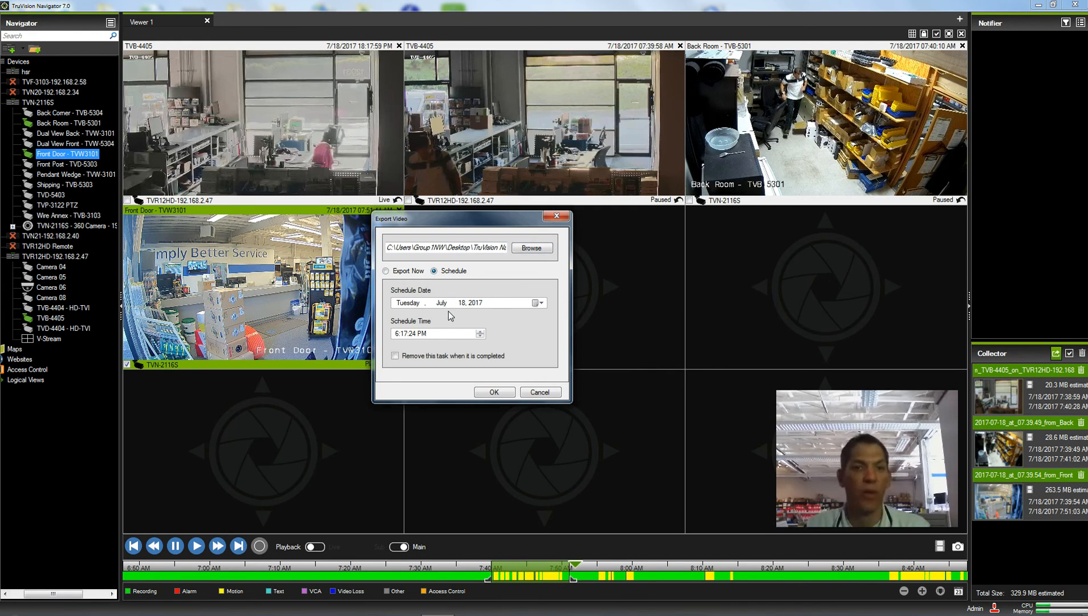
left_click(386, 271)
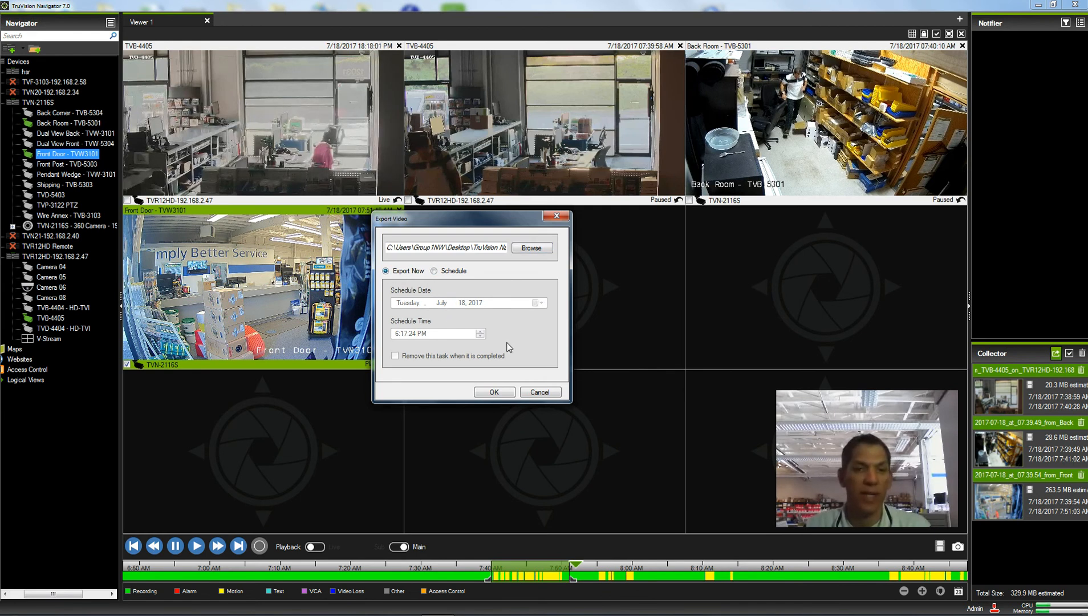
left_click(492, 392)
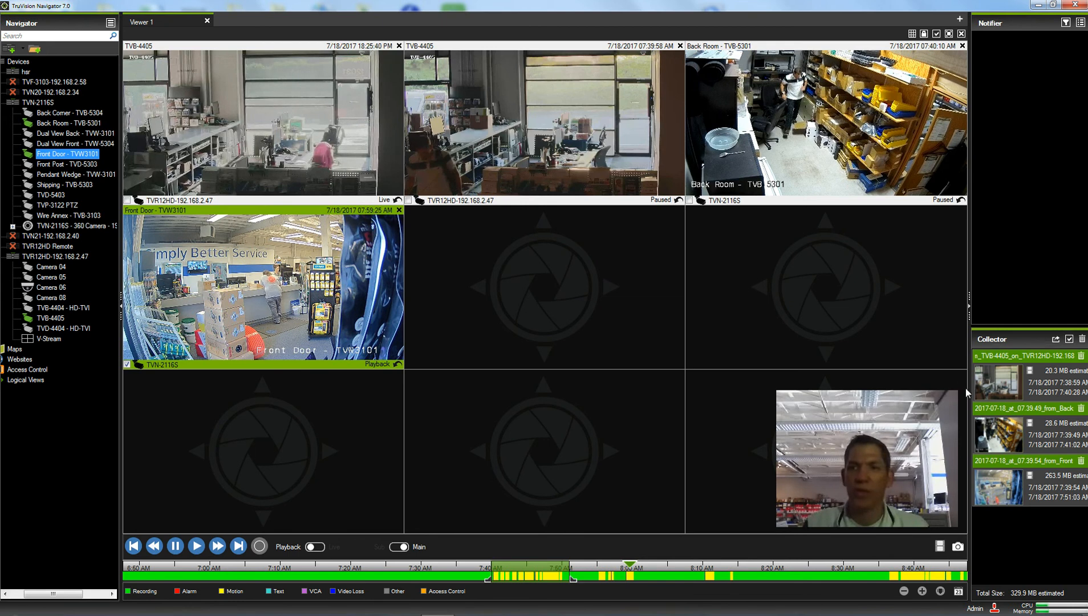
Close Navigator, open the TruVision Navigator Video Exports desktop folder, and select TruNavPlayer.exe
left_click(1078, 5)
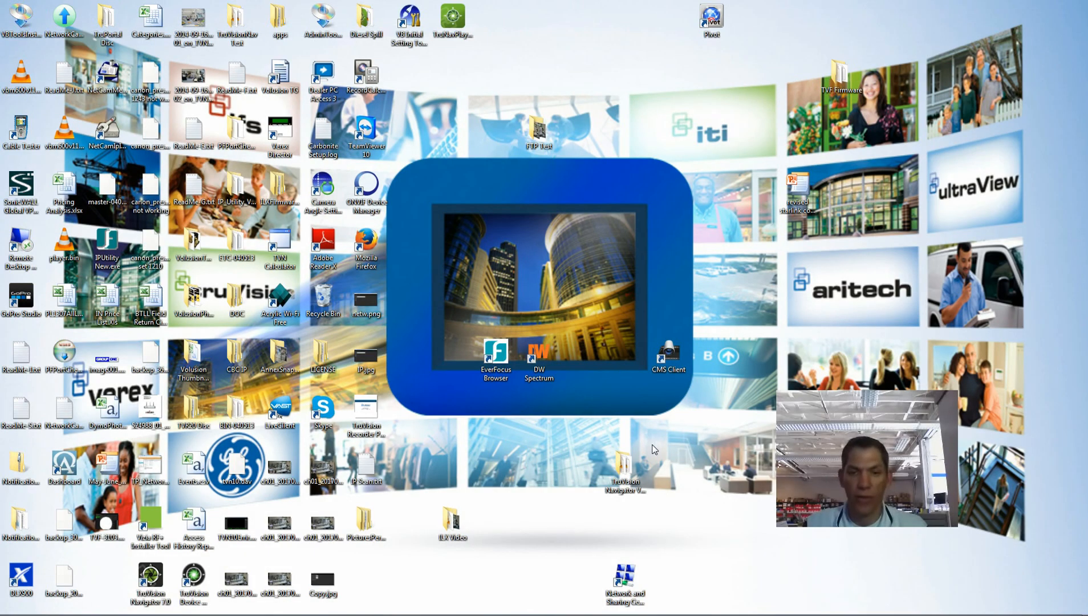
left_click_drag(611, 471, 568, 527)
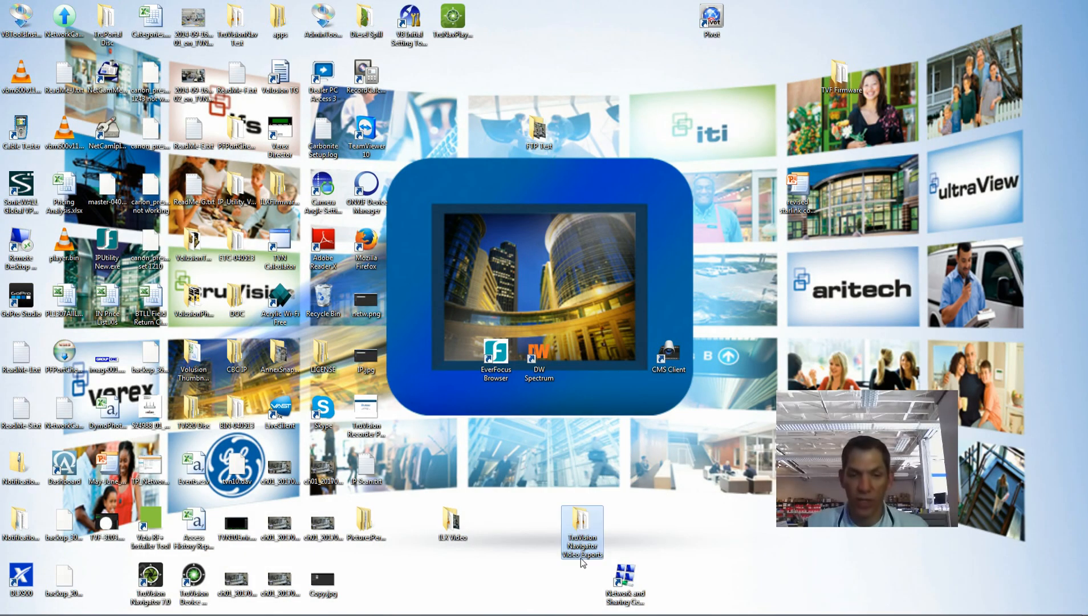
double_click(582, 529)
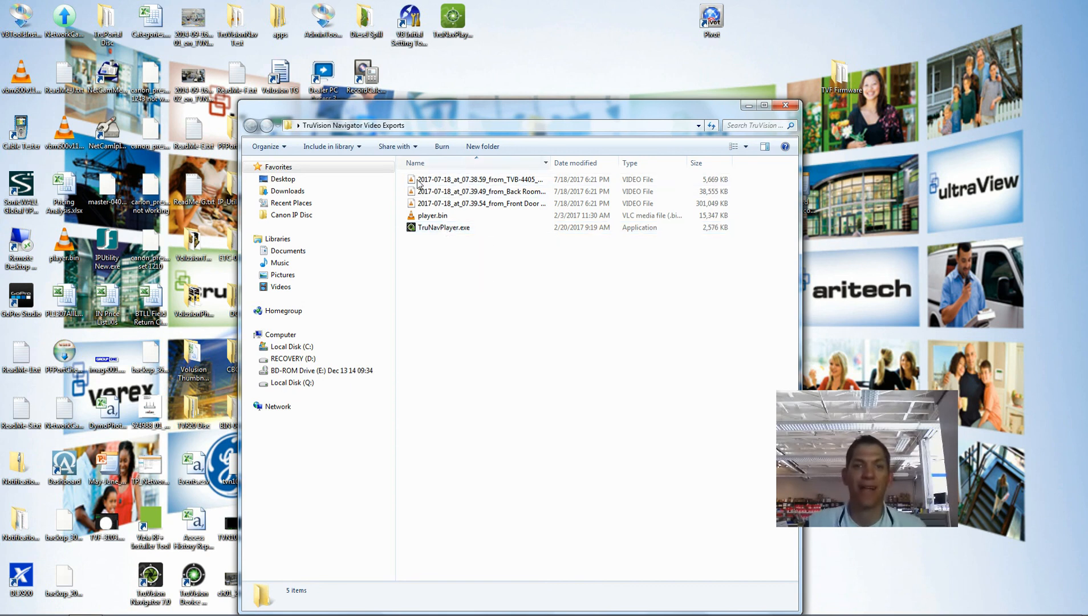
left_click(435, 229)
Launch TruNavPlayer.exe and maximize the TruVision Navigator Player window
double_click(435, 229)
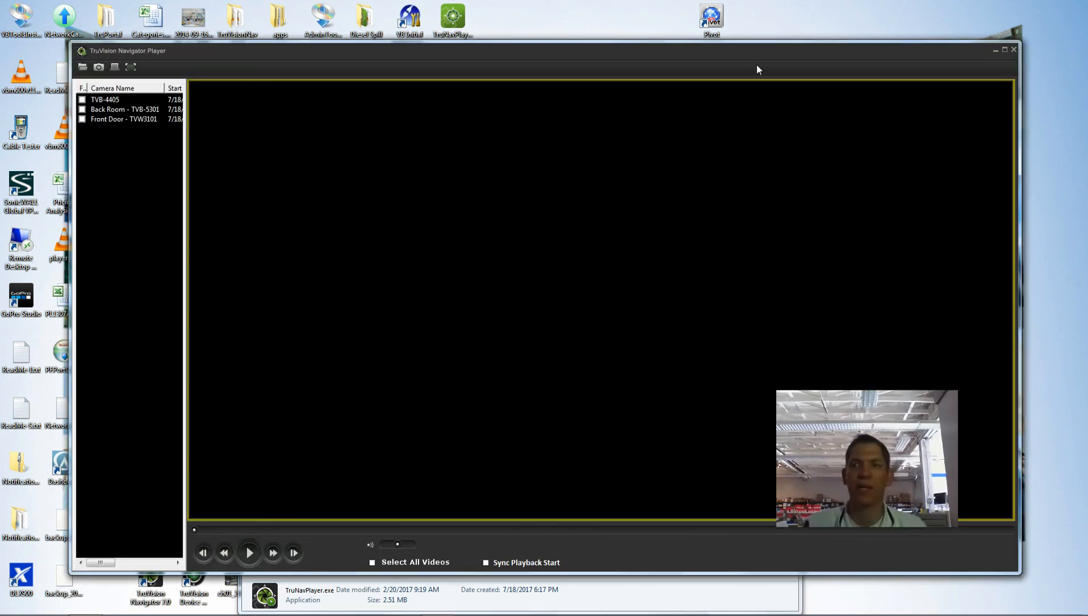
left_click(1005, 49)
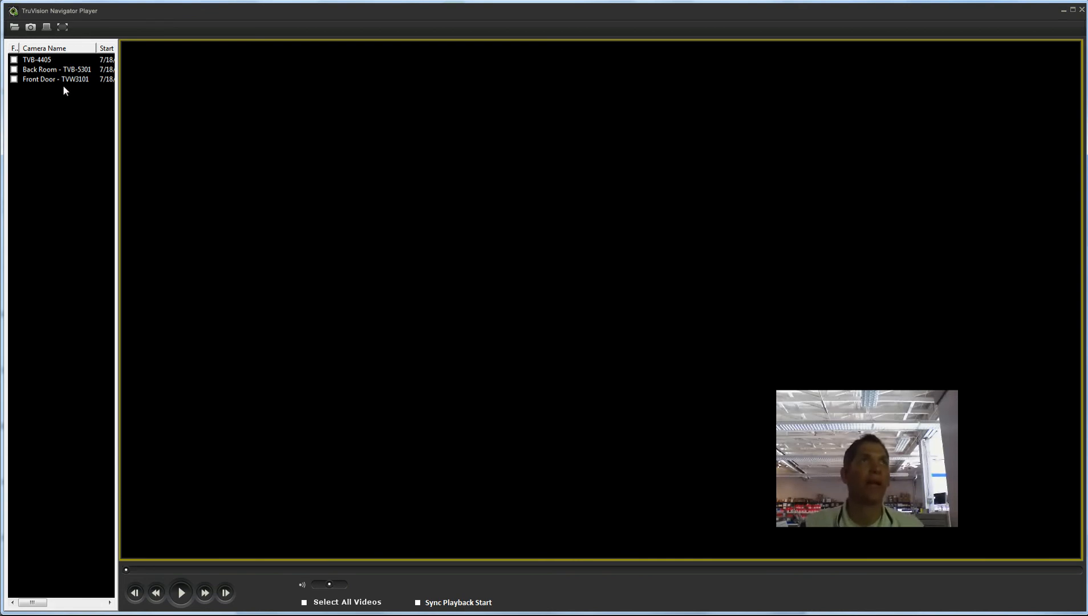
Load the TVB-4405, Back Room and Front Door clips into the player's tiles
left_click(14, 60)
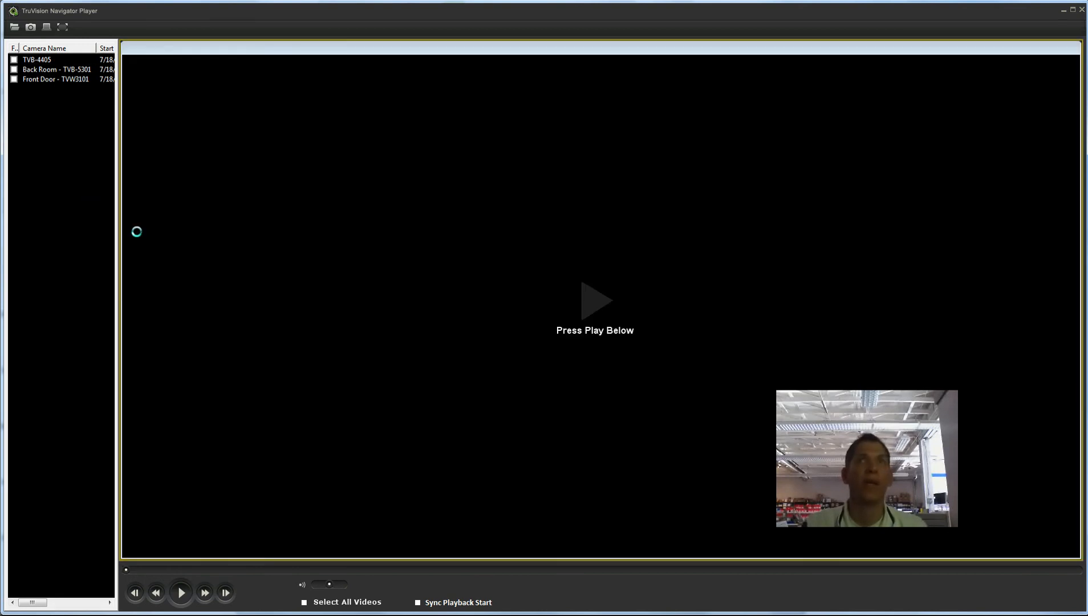
left_click(13, 69)
left_click(14, 79)
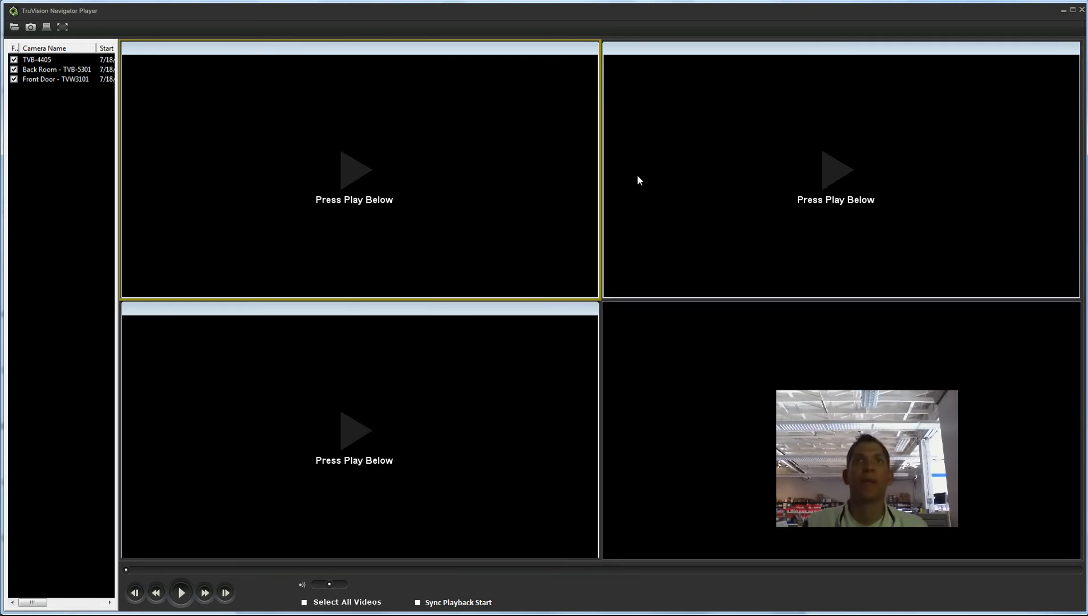
Make the bottom-left Front Door pane active and play it from 7:39:53 AM
left_click(776, 134)
left_click(444, 182)
left_click(698, 167)
left_click(492, 441)
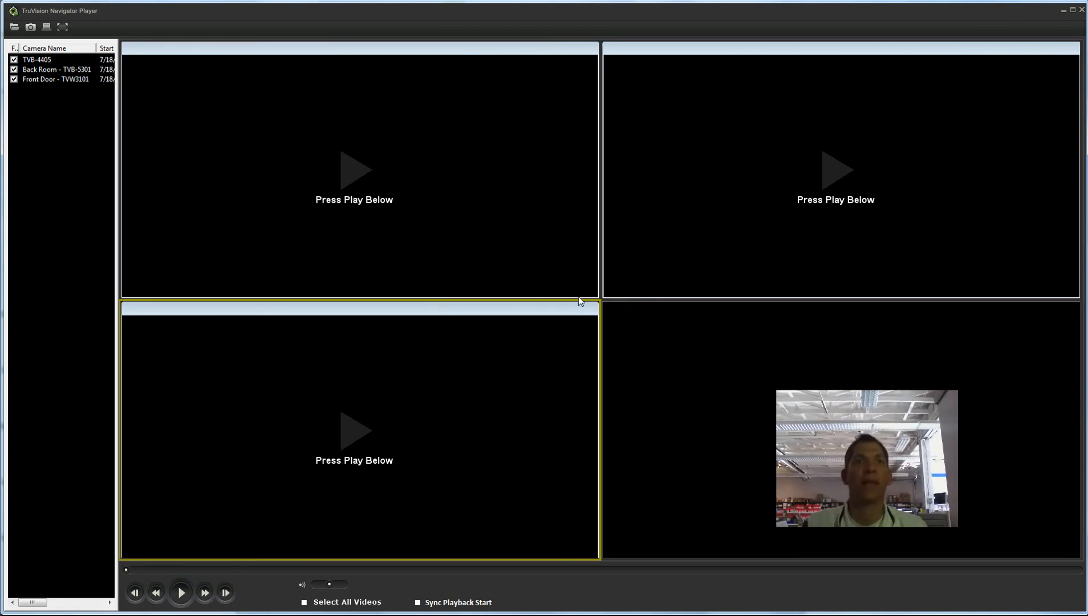
left_click(182, 595)
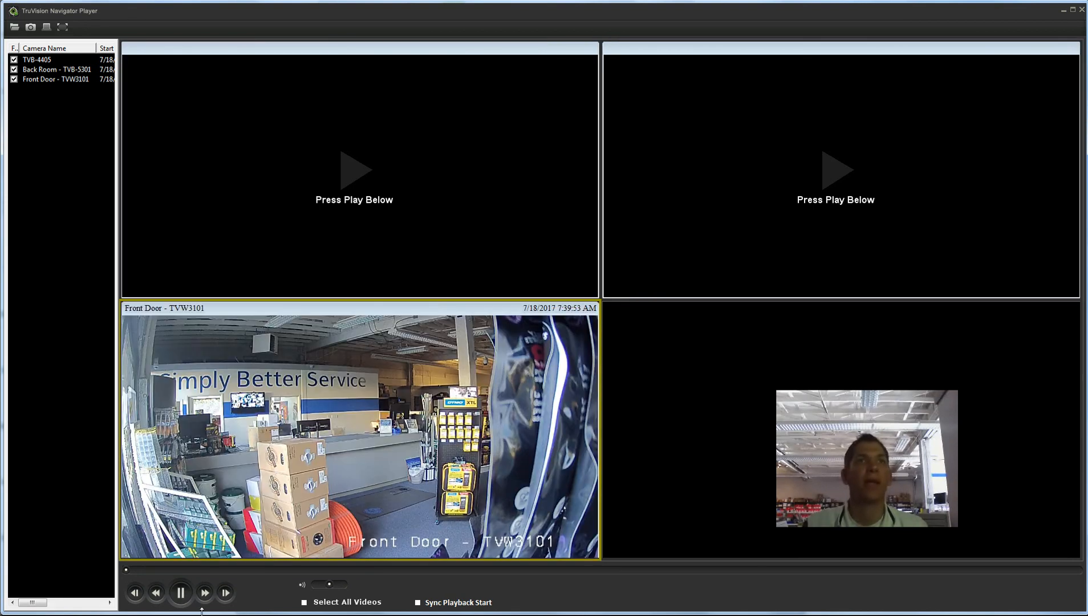